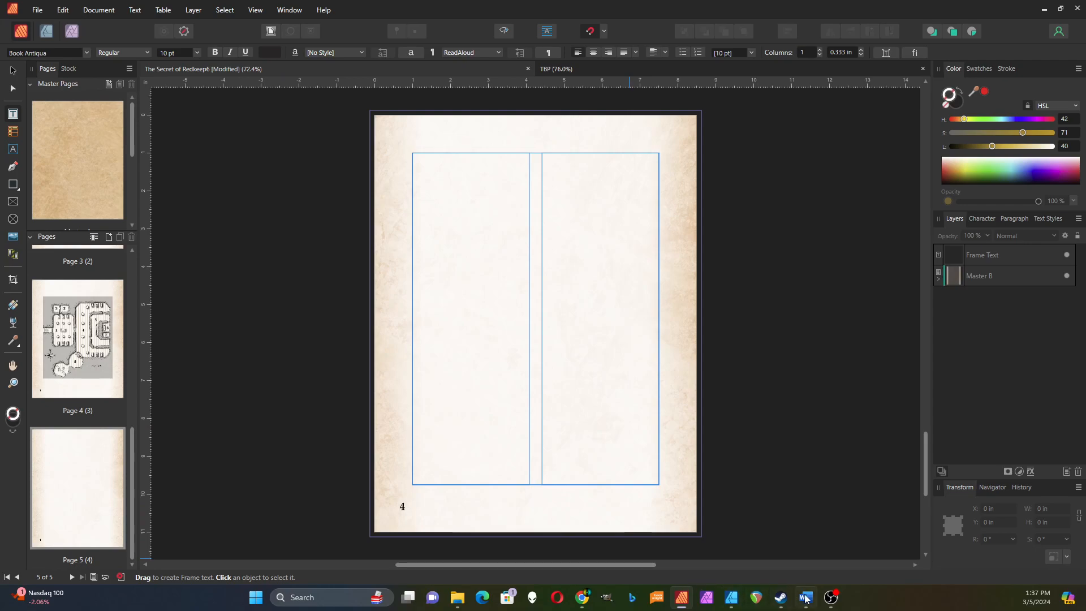
# - Switch to the Word document and copy the numbered list of nine rooms, from The Tomb Entrance to The Pool
pyautogui.click(806, 597)
pyautogui.scroll(-8, 394, 390)
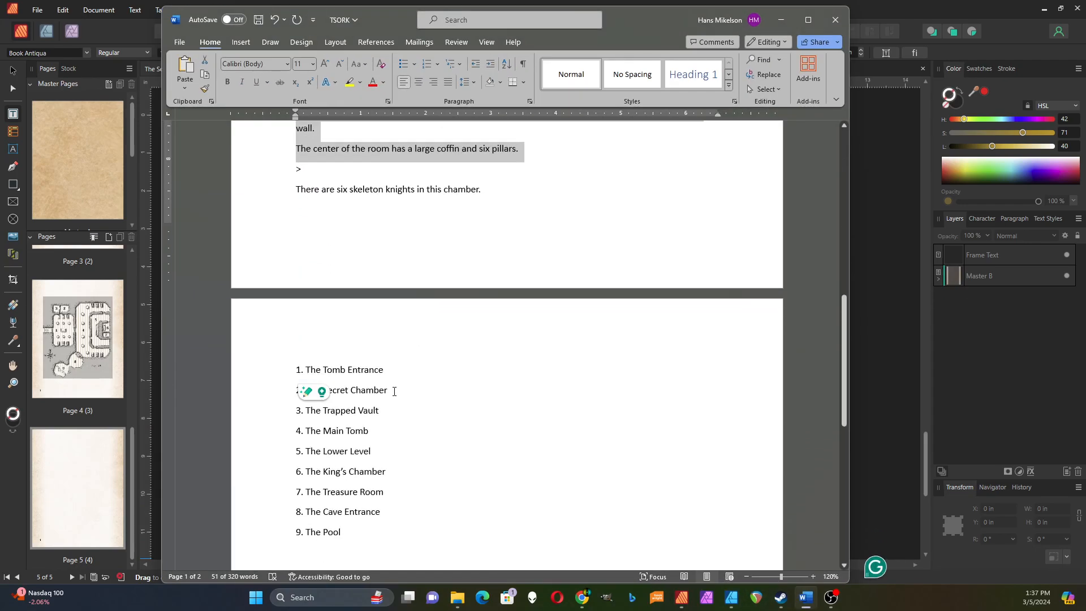
pyautogui.moveTo(358, 436); pyautogui.dragTo(281, 276)
pyautogui.hotkey('ctrl', 'c')
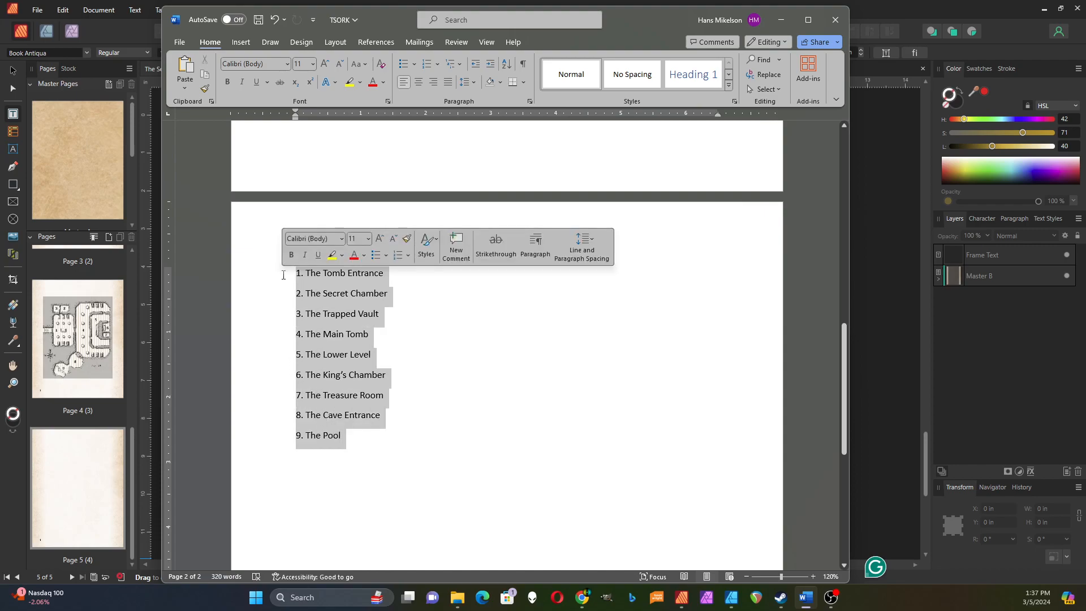
# - Return to Affinity Publisher and paste the room list into the empty two-column text frame on page 5
pyautogui.click(110, 453)
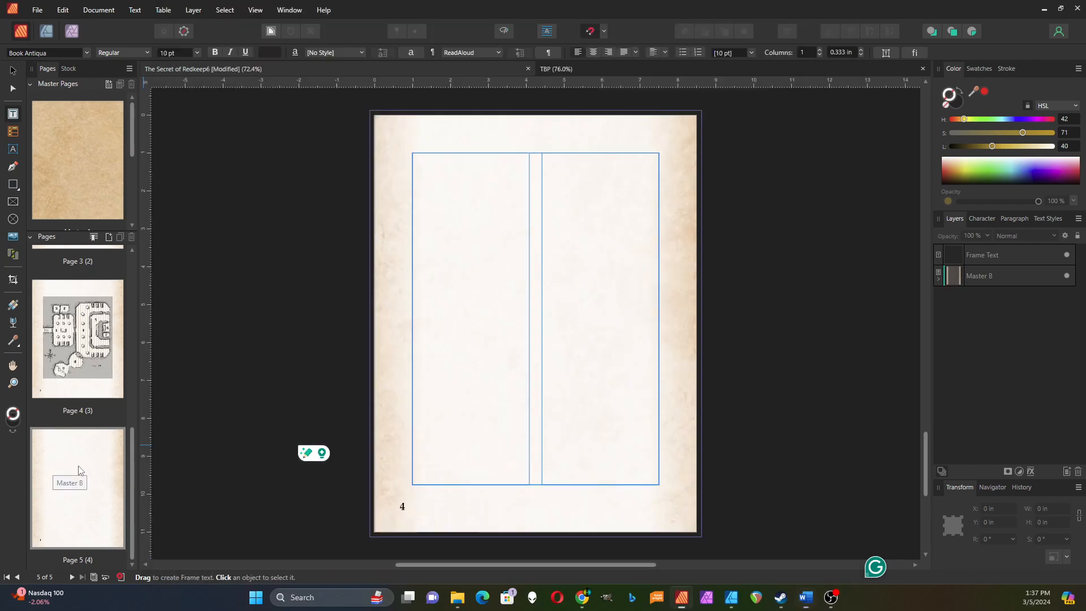
pyautogui.click(428, 173)
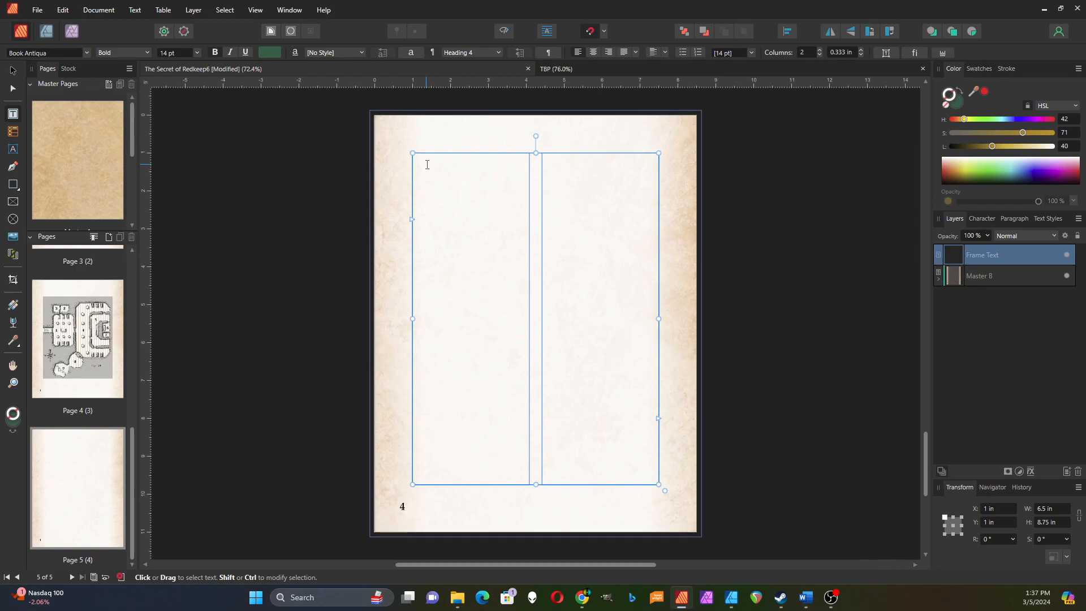
pyautogui.hotkey('ctrl', 'v')
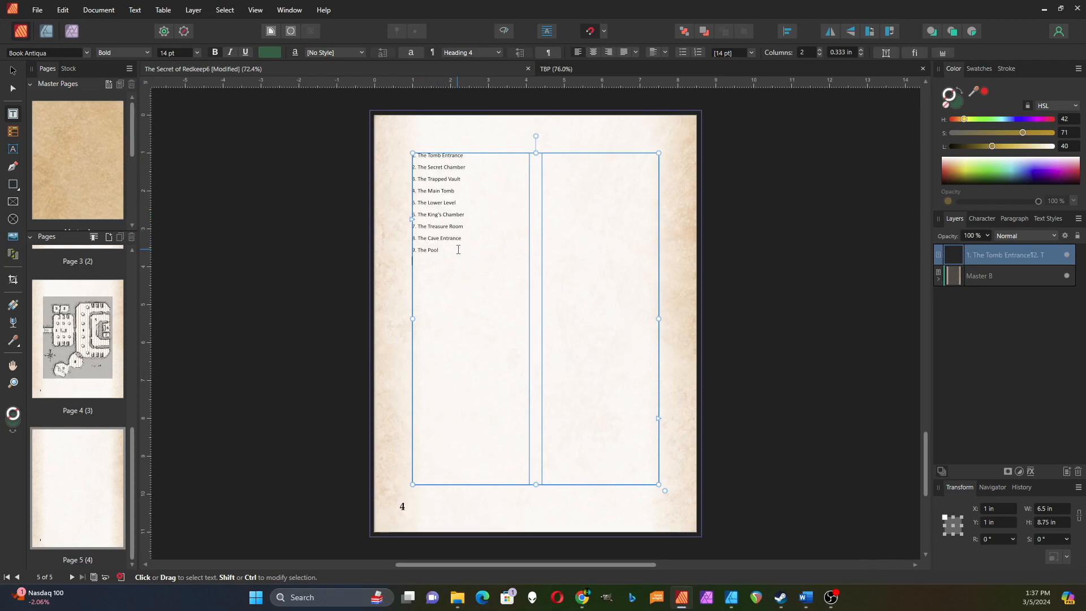
pyautogui.press('Escape')
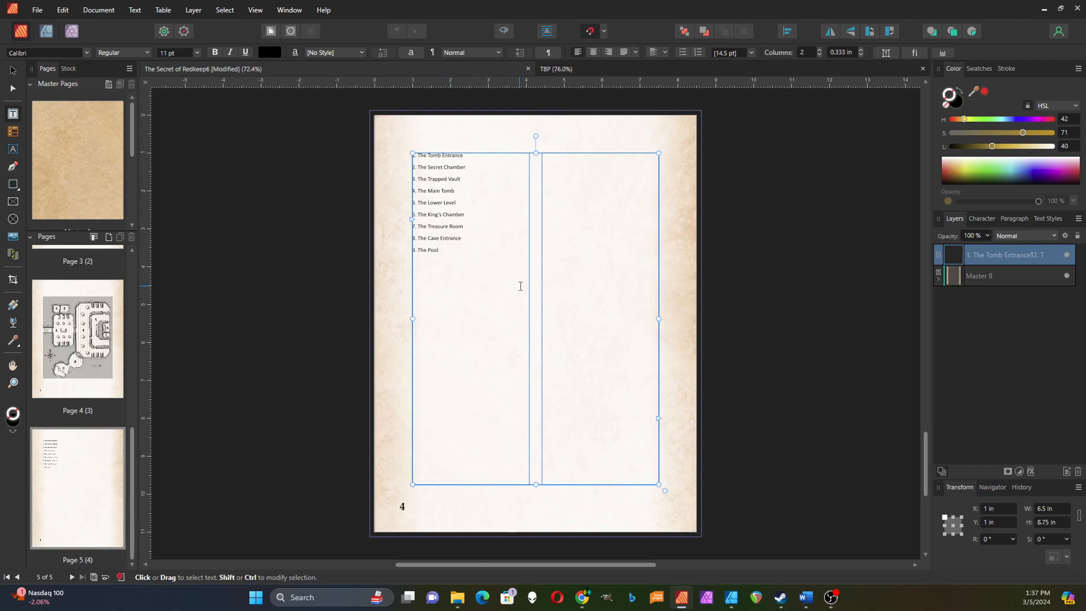
# - Apply the Heading 4 text style to all nine room names in the list
pyautogui.click(442, 155)
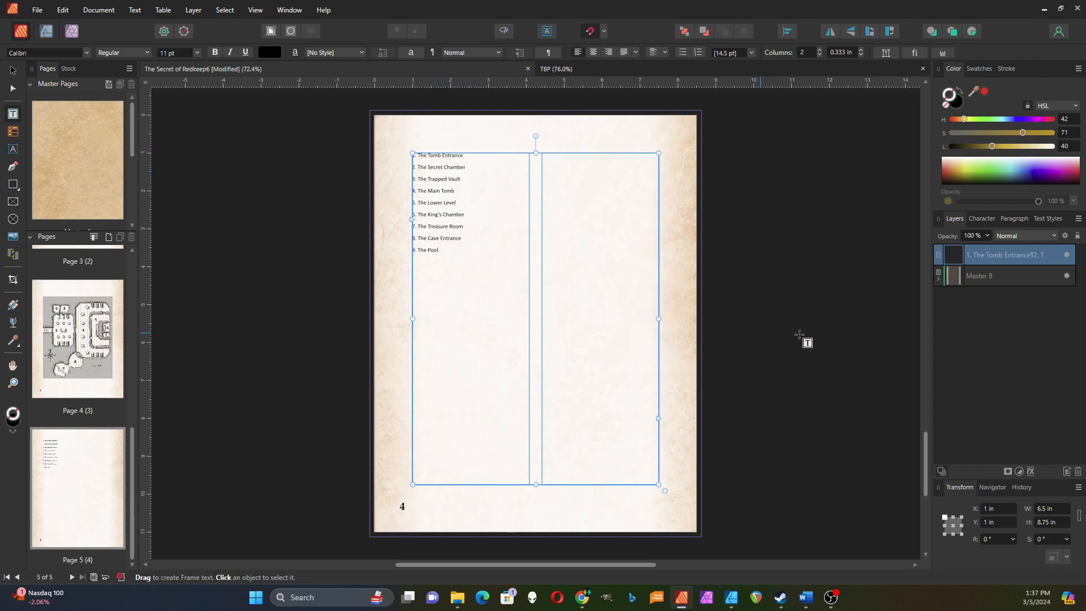
pyautogui.click(1052, 218)
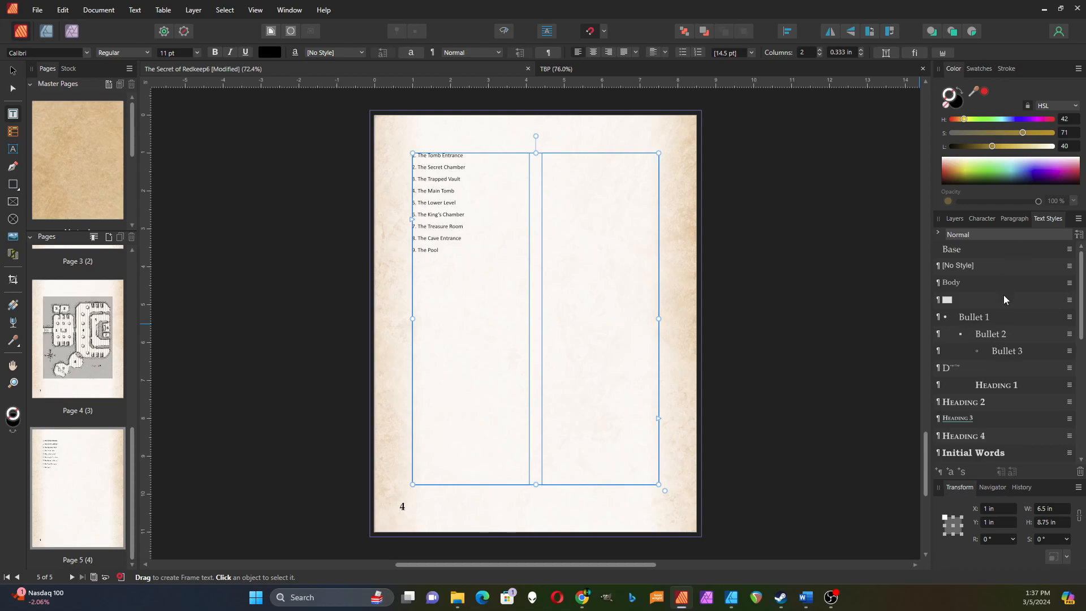
pyautogui.click(974, 436)
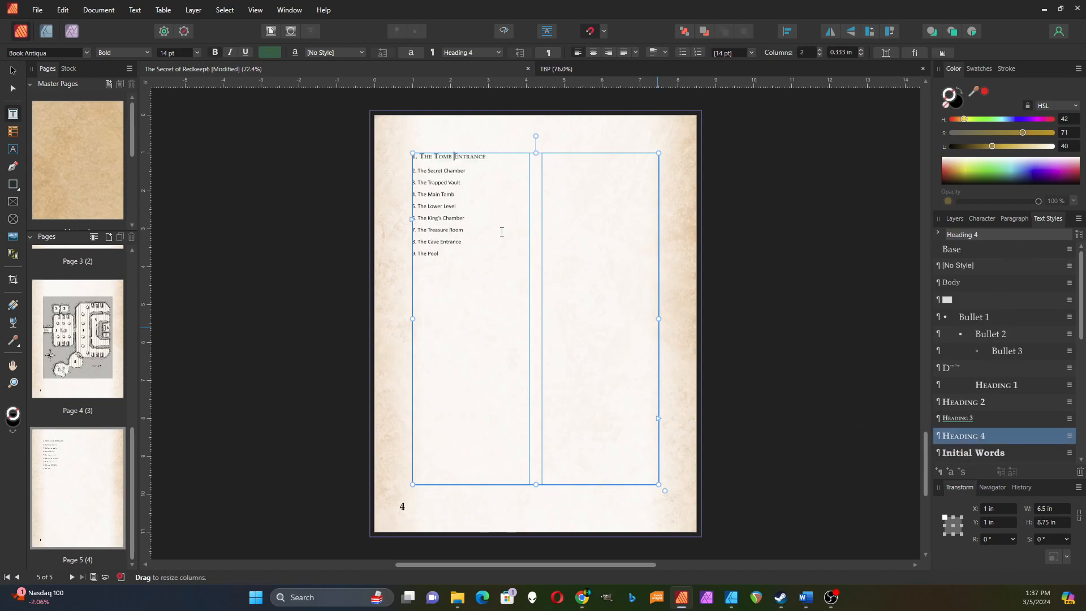
pyautogui.click(446, 174)
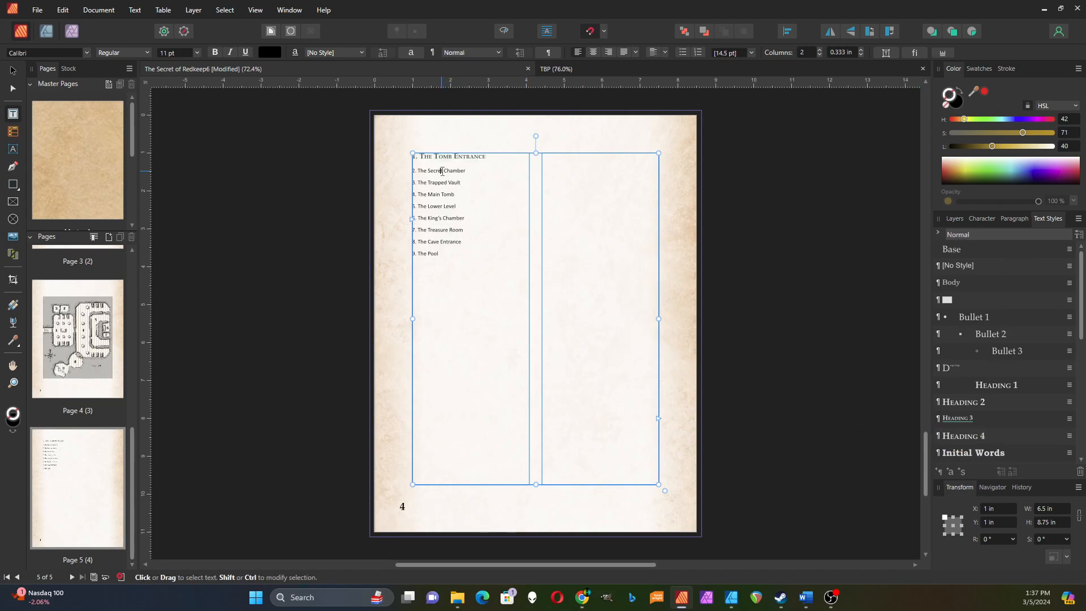
pyautogui.click(965, 437)
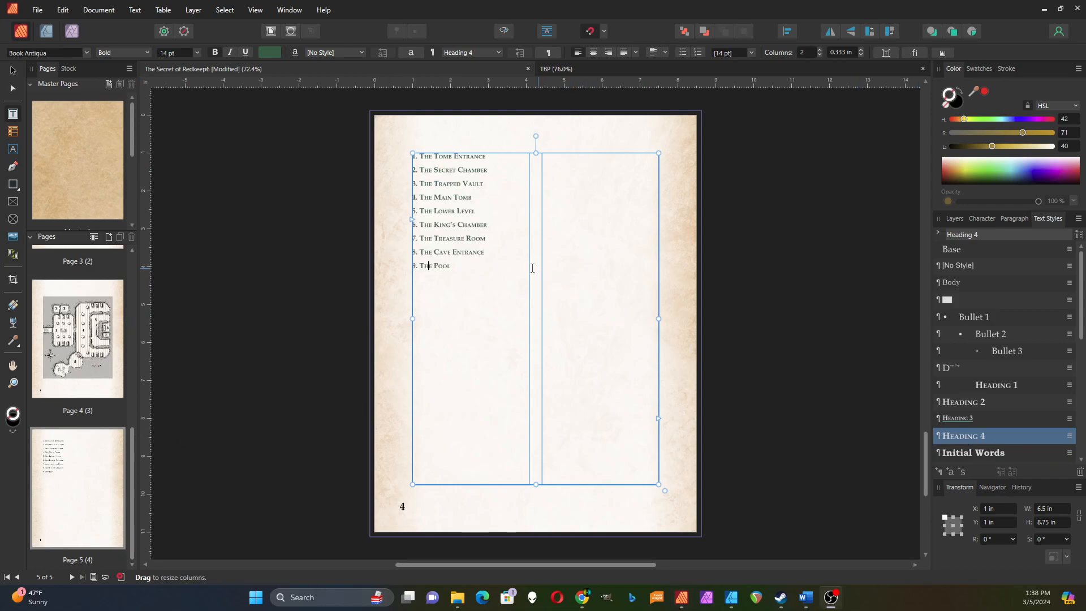
pyautogui.click(440, 156)
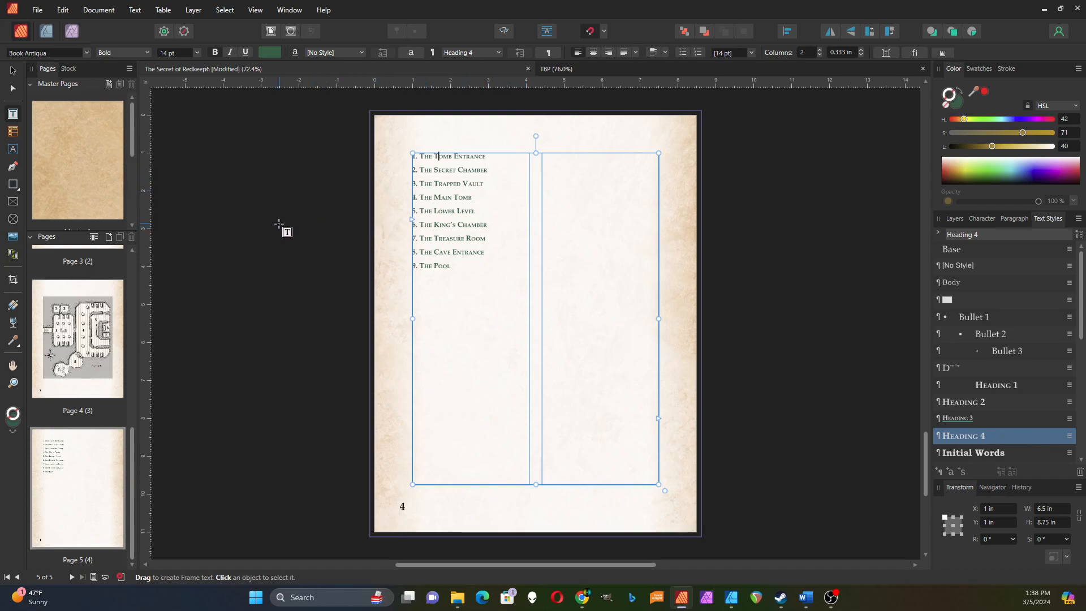
# - Lock the room list's text frame and draw a first-column-wide rectangle about 3.08 by 1.57 in below "1. The Tomb Entrance"
pyautogui.click(14, 185)
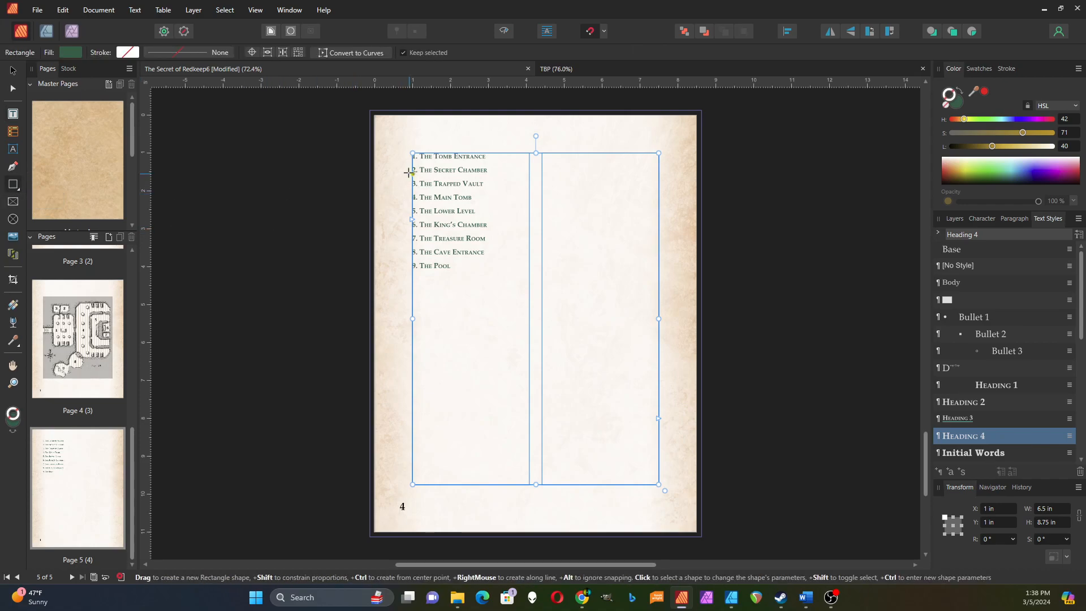
pyautogui.moveTo(411, 164)
pyautogui.mouseDown()
pyautogui.moveTo(455, 194)
pyautogui.moveTo(414, 164)
pyautogui.mouseUp()
pyautogui.click(954, 218)
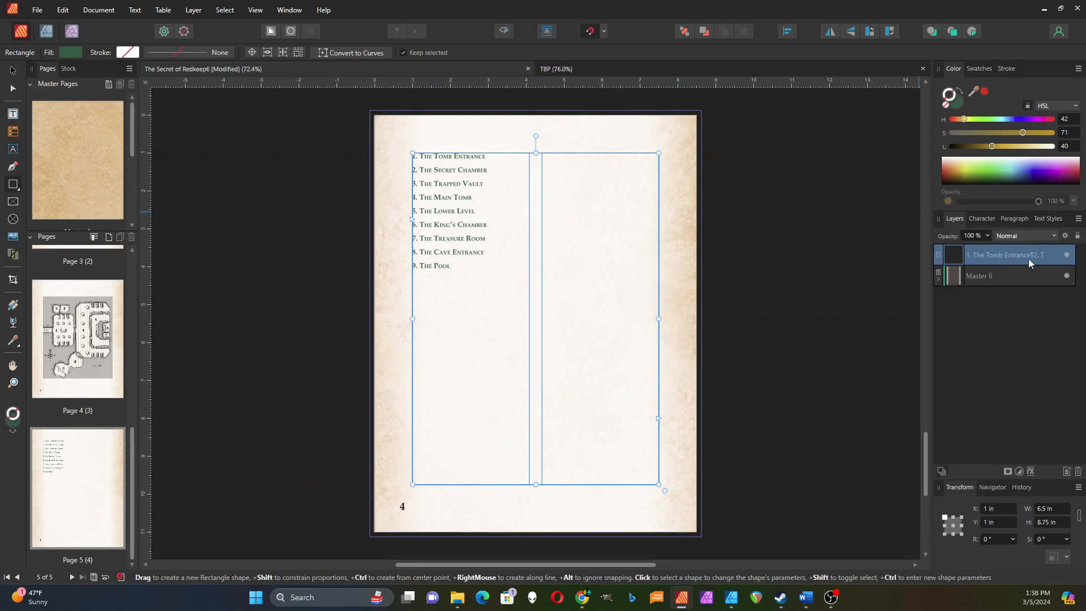
pyautogui.click(1056, 255)
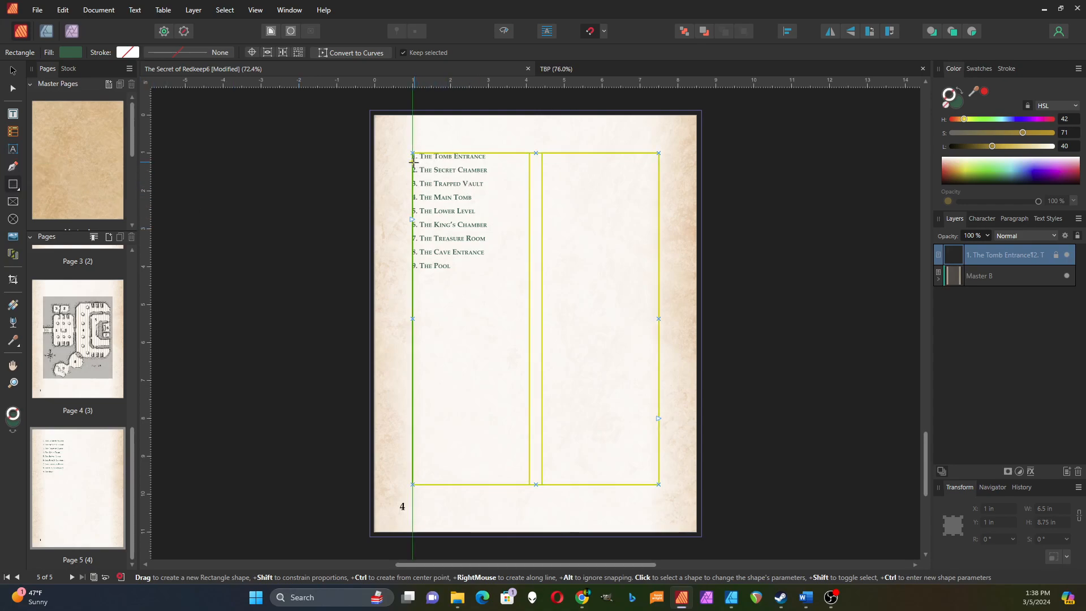
pyautogui.moveTo(412, 161); pyautogui.dragTo(530, 222)
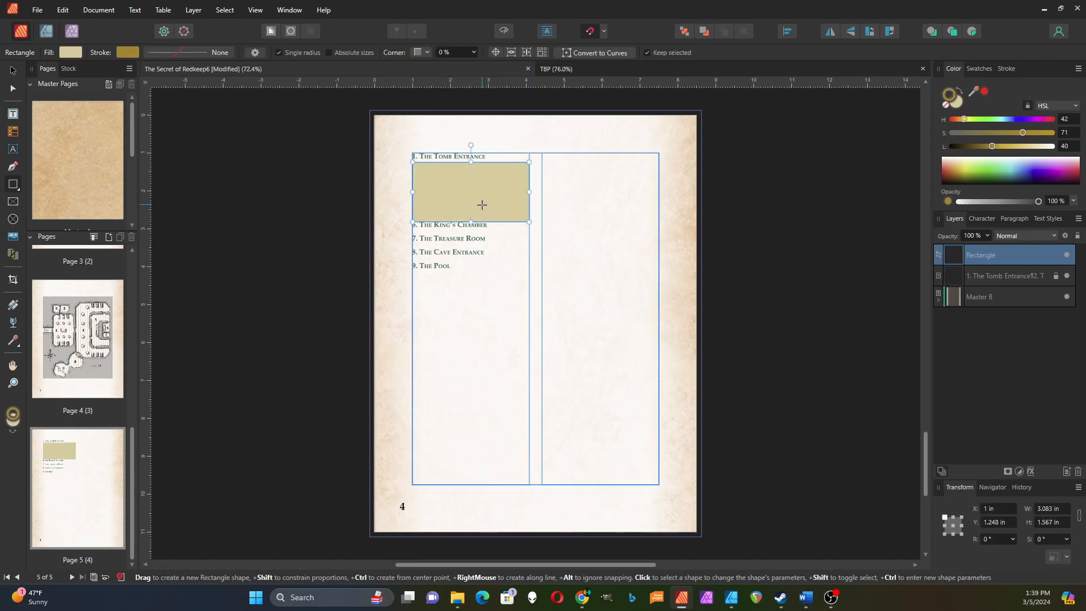
# - Set the rectangle's text wrap style to Jump so the remaining room headings flow below it
pyautogui.scroll(4, 482, 205)
pyautogui.scroll(2, 683, 203)
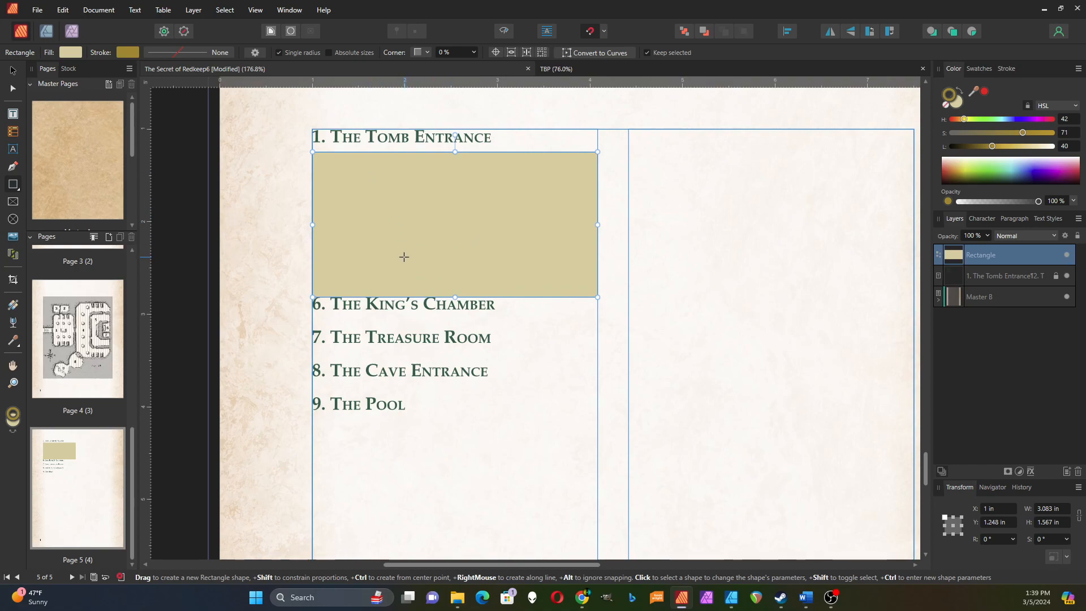
pyautogui.click(11, 73)
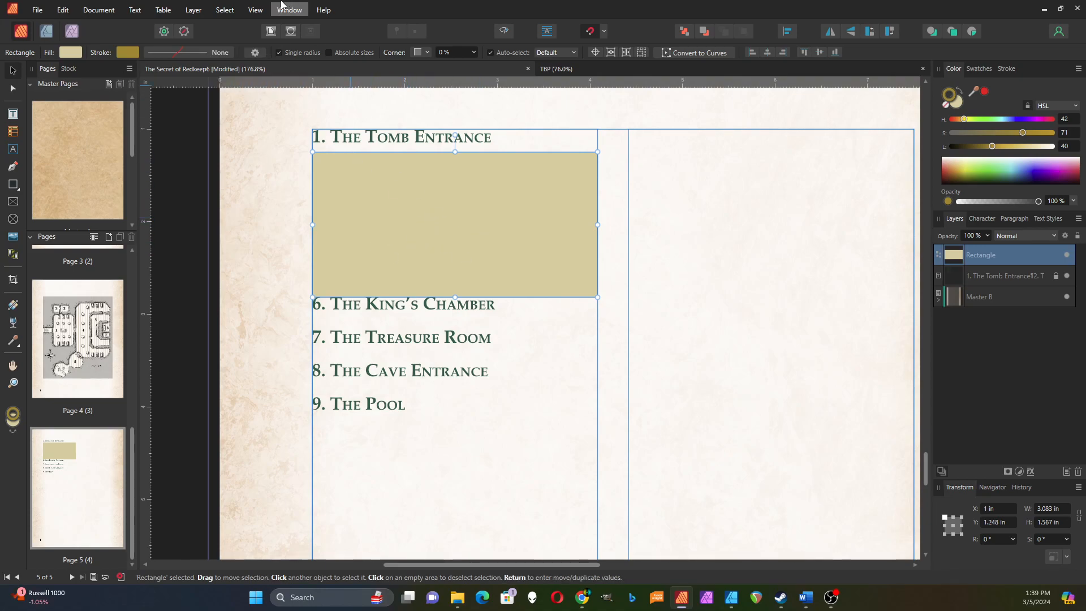
pyautogui.click(275, 31)
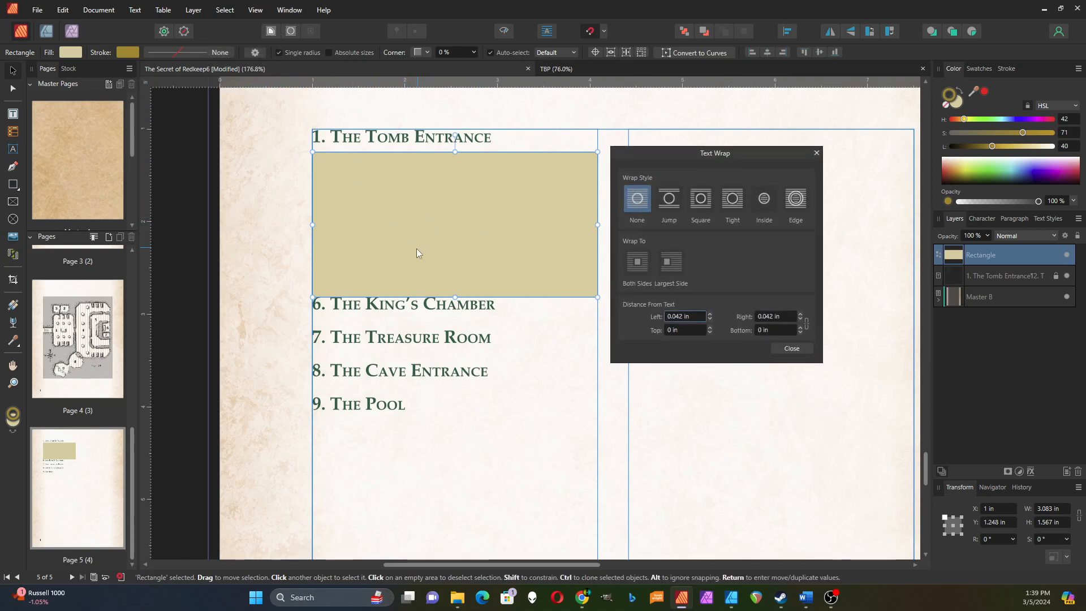
pyautogui.click(669, 200)
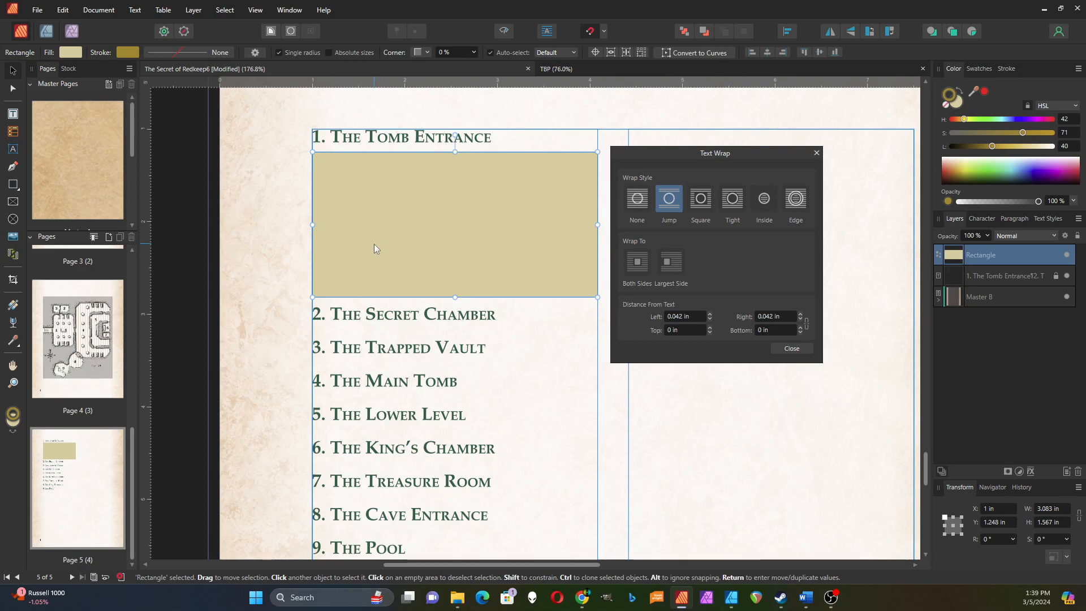
pyautogui.click(817, 153)
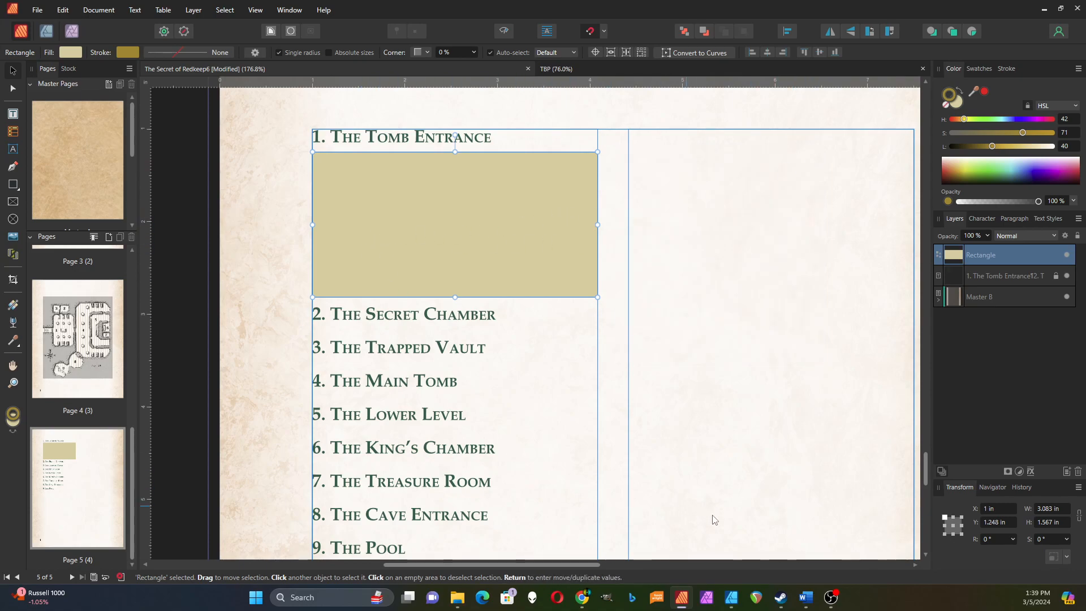
# - Switch to the Word document and copy the two read-aloud paragraphs describing the Tomb Entrance
pyautogui.click(807, 598)
pyautogui.click(505, 380)
pyautogui.scroll(2, 515, 373)
pyautogui.scroll(3, 516, 371)
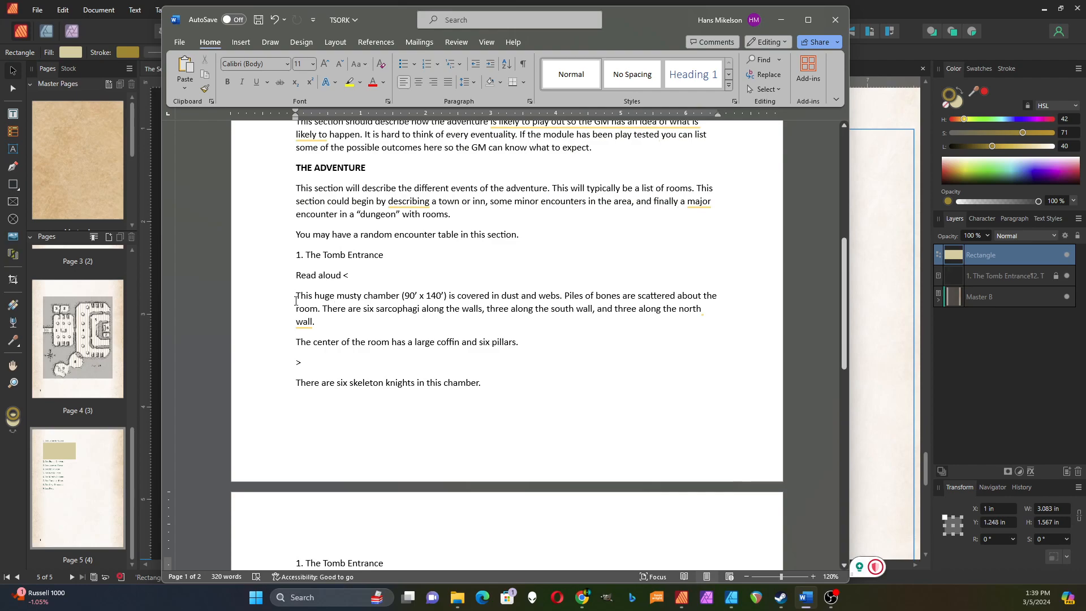
pyautogui.moveTo(296, 296); pyautogui.dragTo(524, 342)
pyautogui.hotkey('ctrl', 'c')
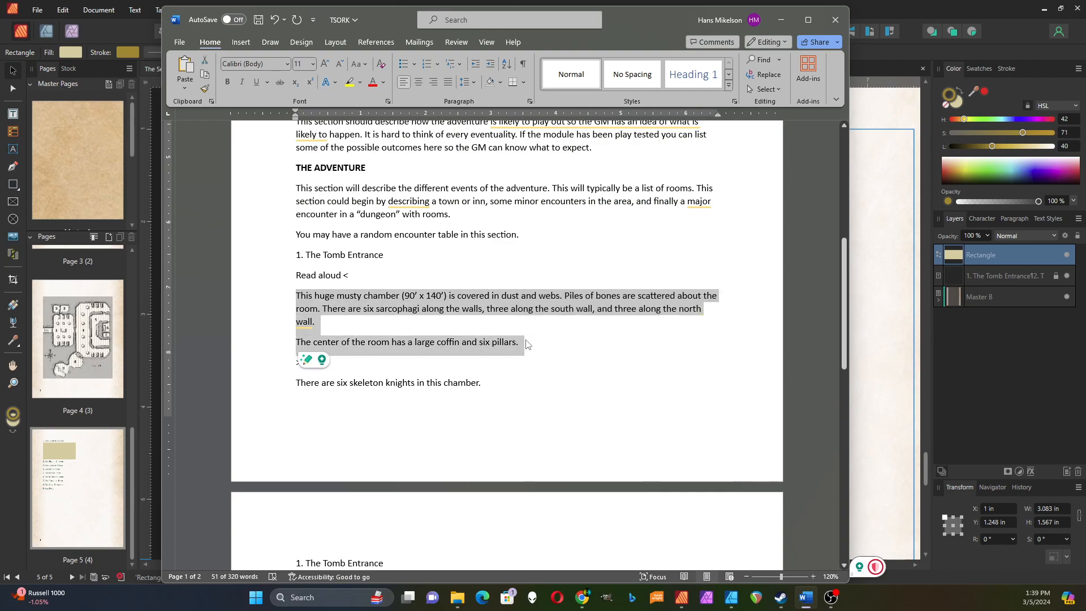
# - Return to Affinity Publisher, convert the rectangle to a text frame and paste the copied room description into it
pyautogui.click(133, 376)
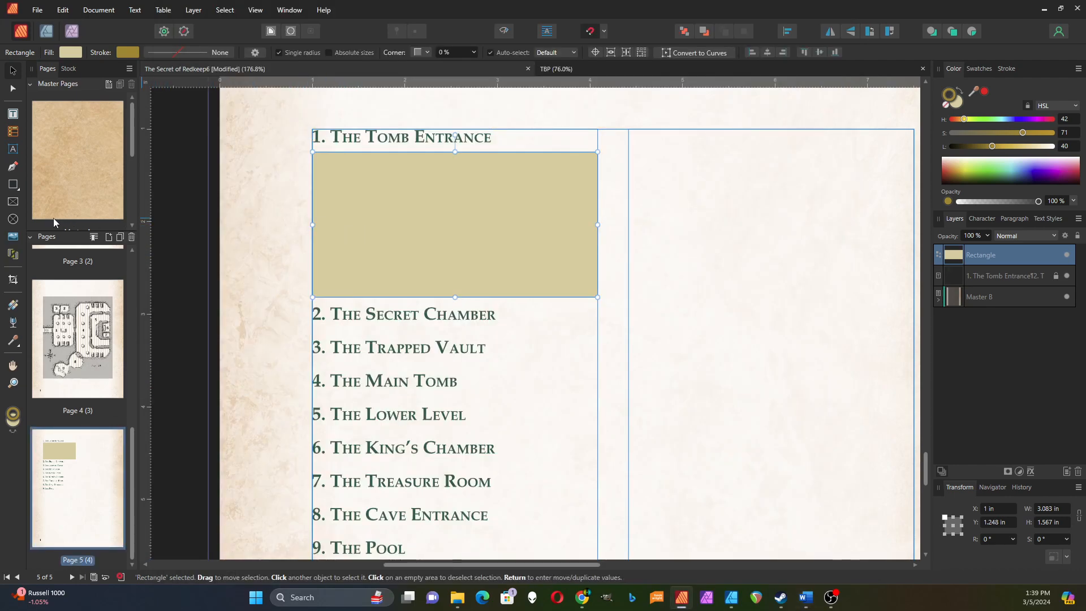
pyautogui.click(13, 115)
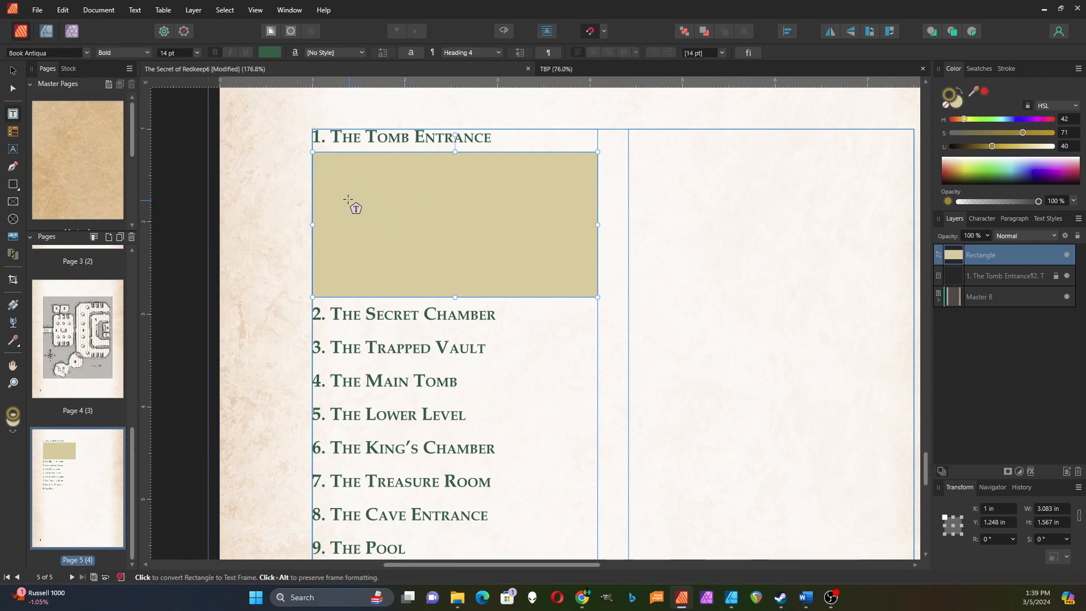
pyautogui.click(326, 167)
pyautogui.hotkey('ctrl', 'v')
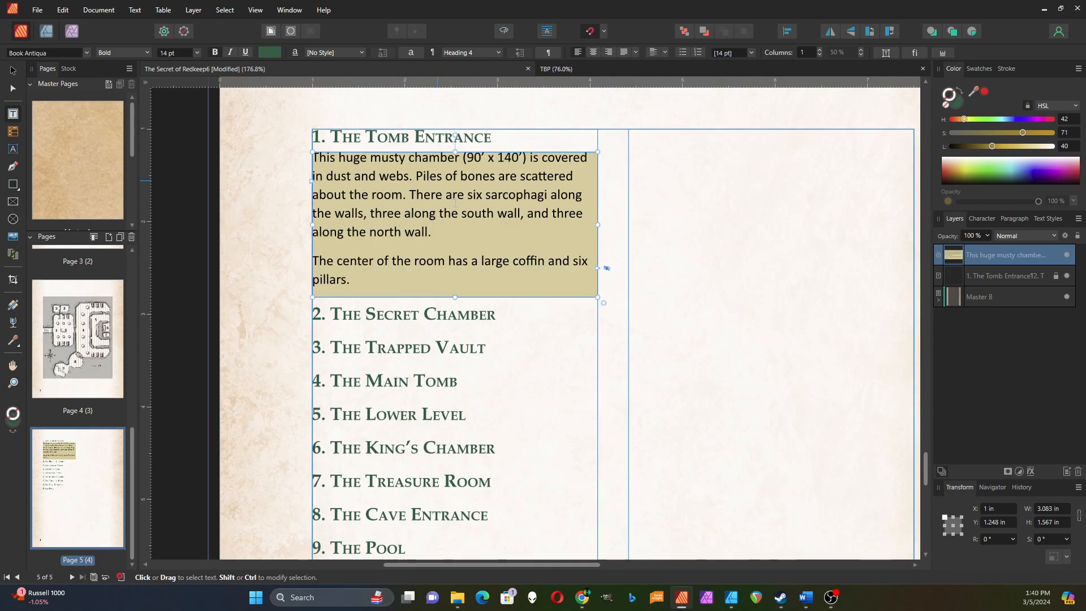
# - Apply the Body text style to the whole room description inside the rectangle
pyautogui.moveTo(350, 279); pyautogui.dragTo(312, 156)
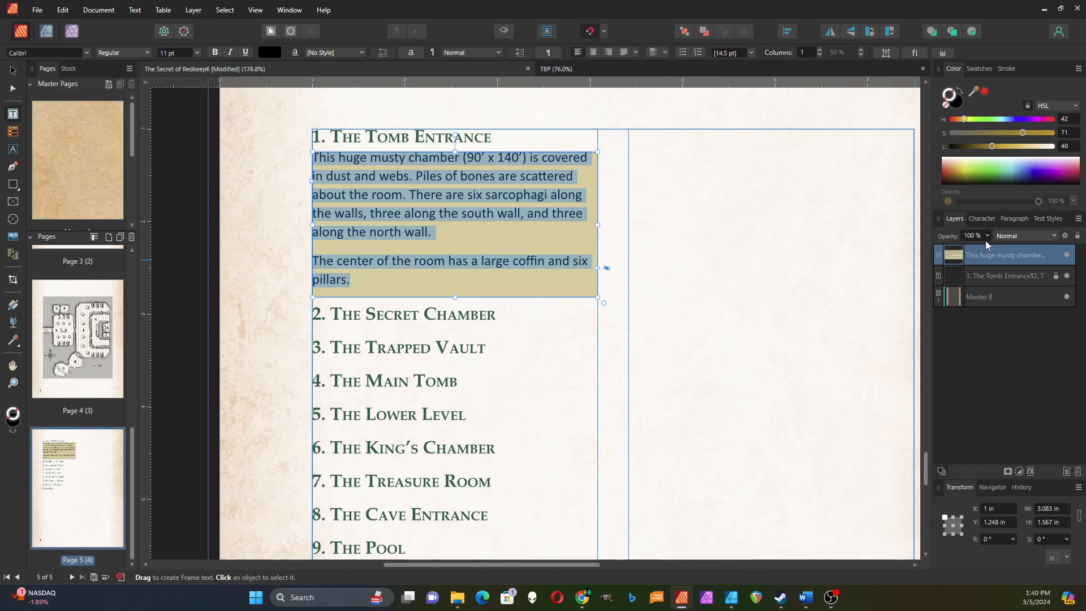
pyautogui.click(1046, 219)
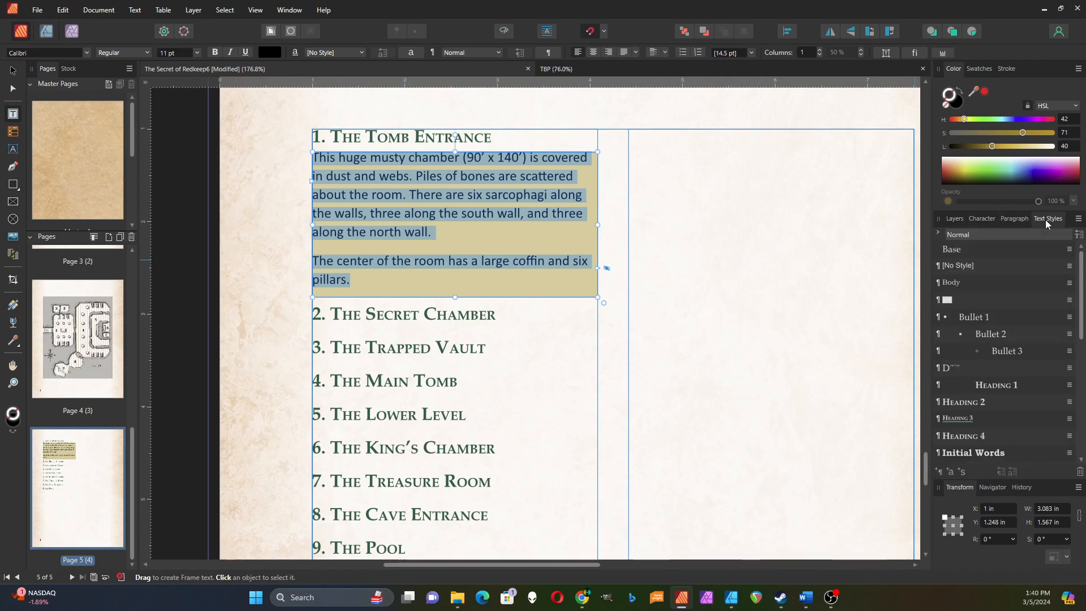
pyautogui.click(951, 283)
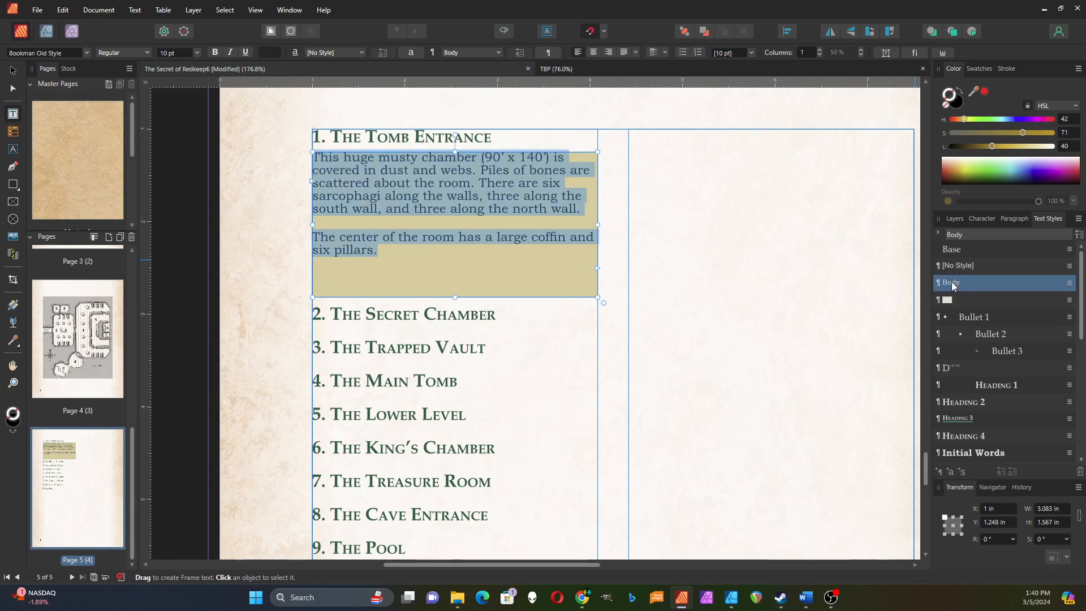
# - Duplicate the Body text style as "ReadAloud 1" and apply the new style to the selected room description
pyautogui.rightClick(952, 285)
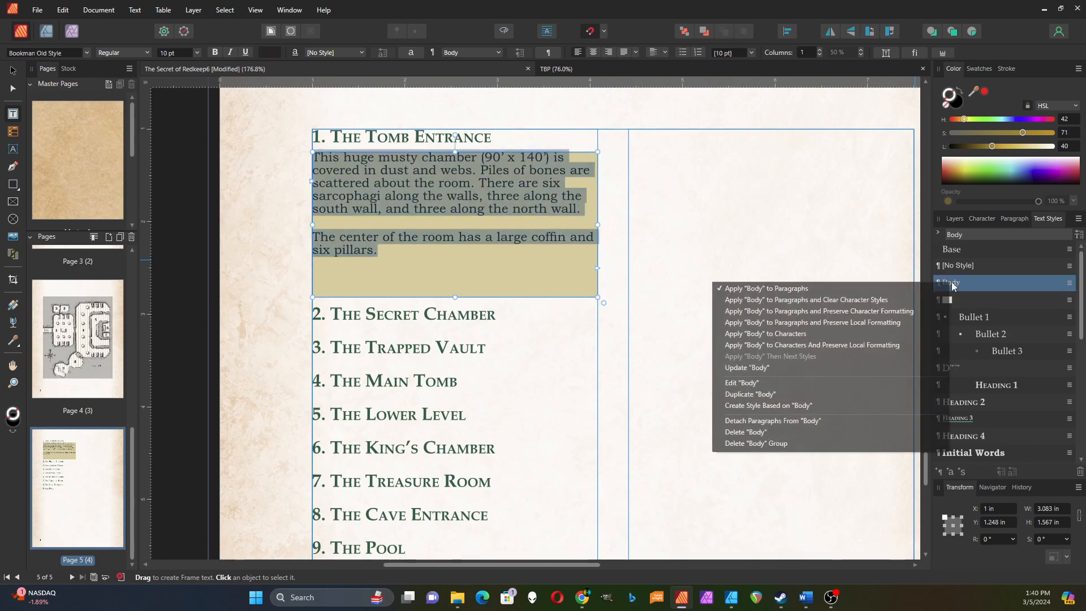
pyautogui.click(777, 395)
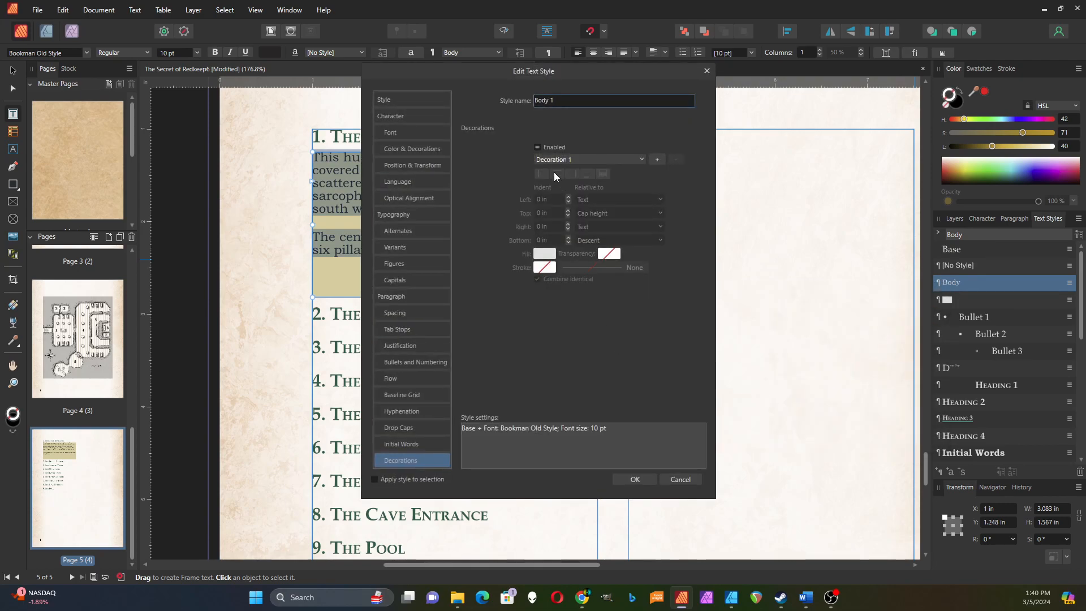
pyautogui.click(545, 102)
pyautogui.moveTo(549, 102); pyautogui.dragTo(535, 104)
pyautogui.write('ReadA')
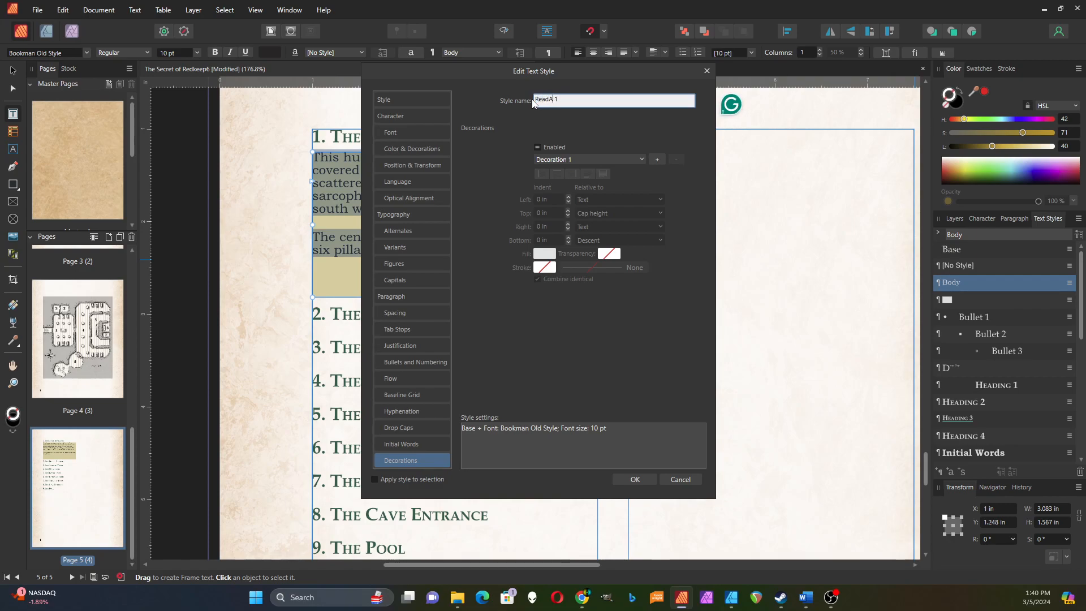
pyautogui.write('loud')
pyautogui.click(630, 479)
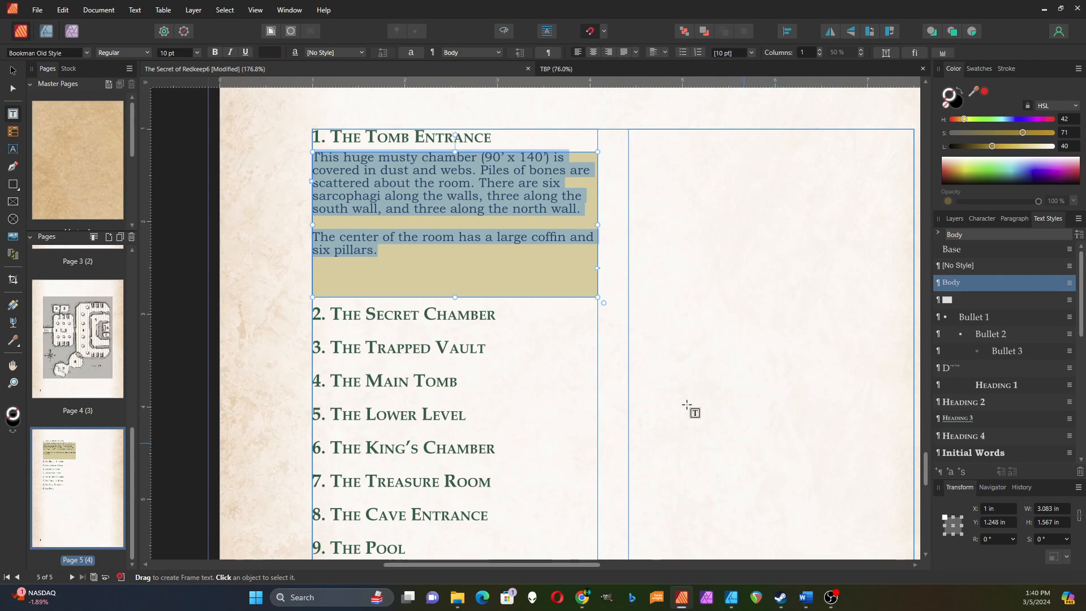
pyautogui.scroll(-10, 990, 362)
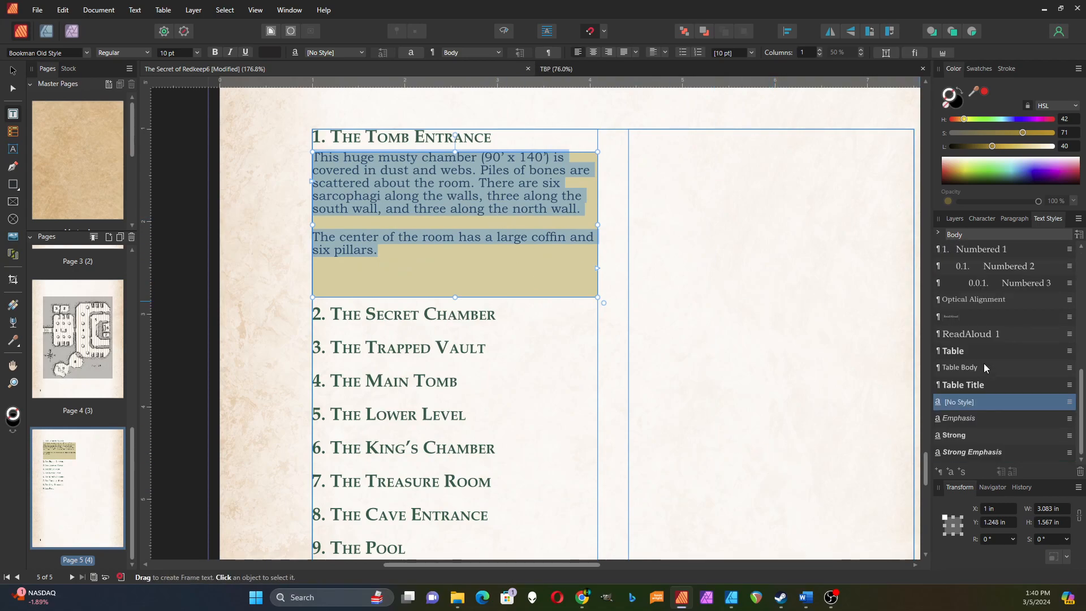
pyautogui.click(976, 333)
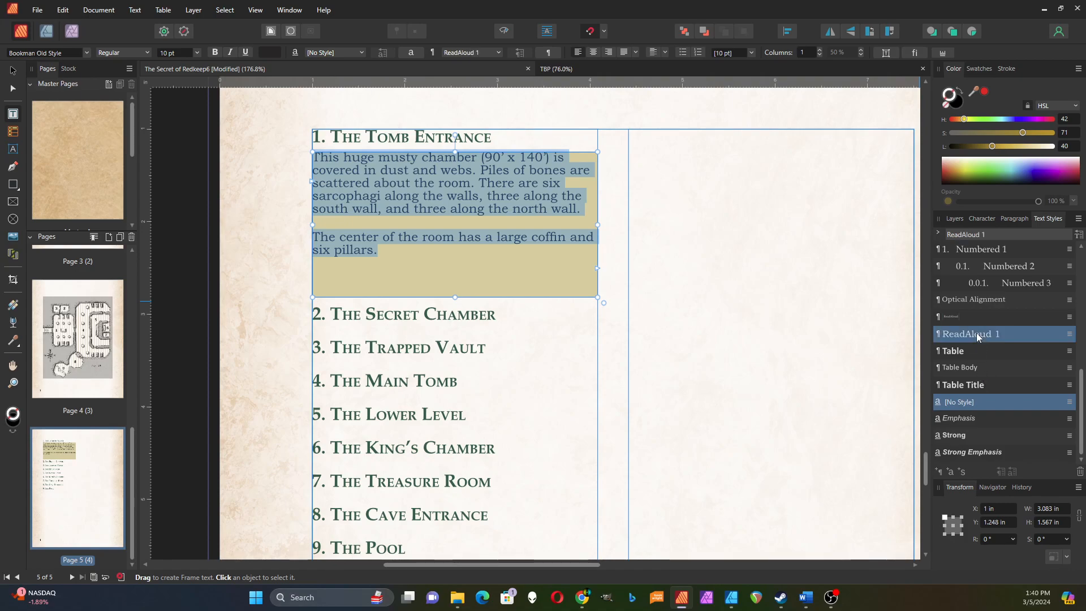
# - Open the ReadAloud 1 text style for editing and set its left and right paragraph indents to 0.05 in
pyautogui.doubleClick(976, 332)
pyautogui.moveTo(580, 70); pyautogui.dragTo(804, 102)
pyautogui.click(625, 149)
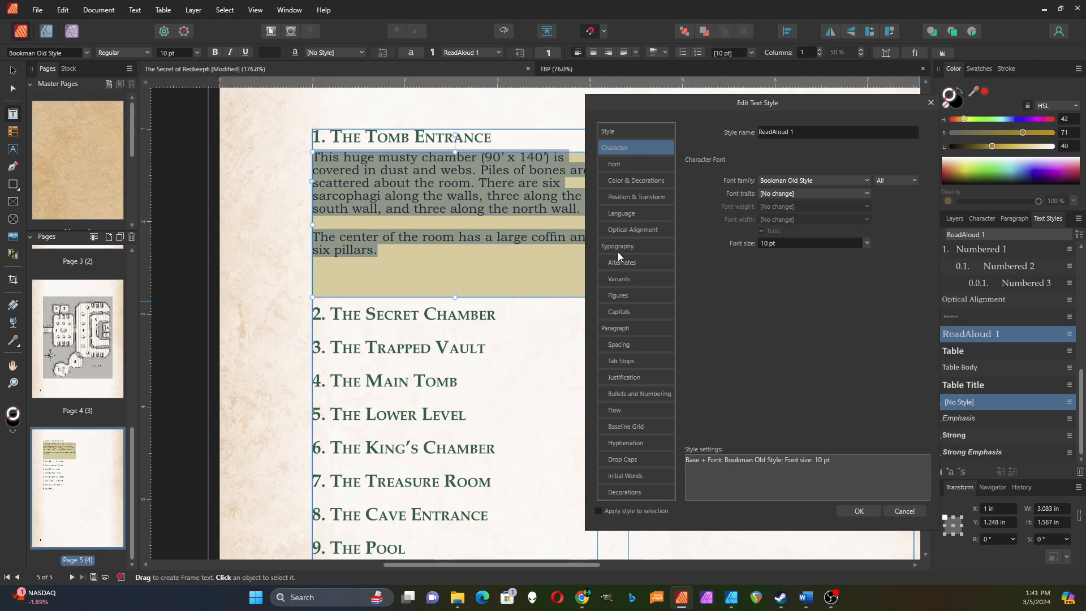
pyautogui.click(618, 329)
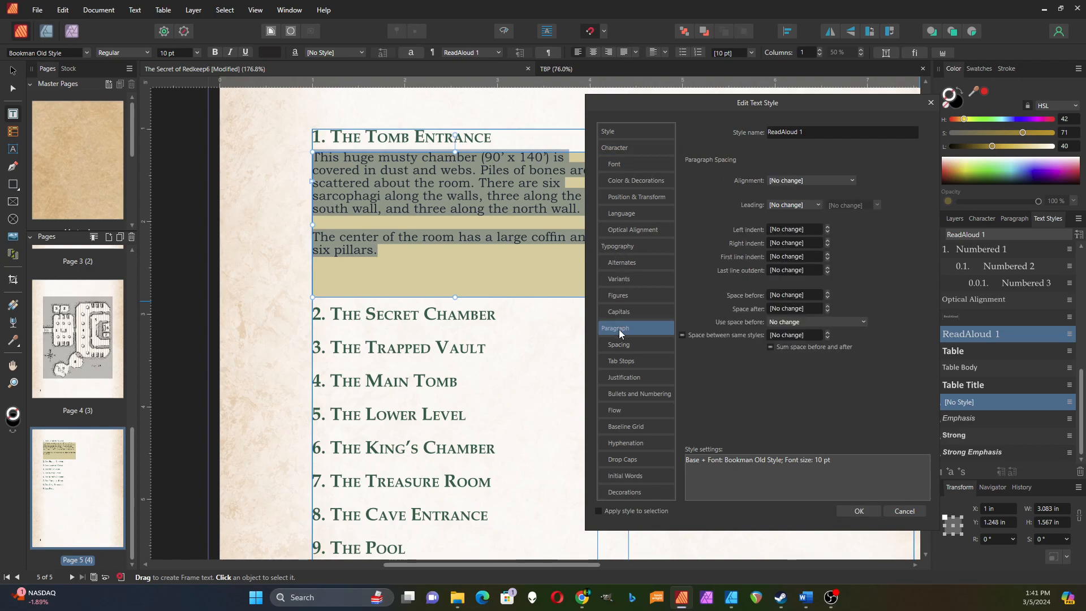
pyautogui.click(621, 345)
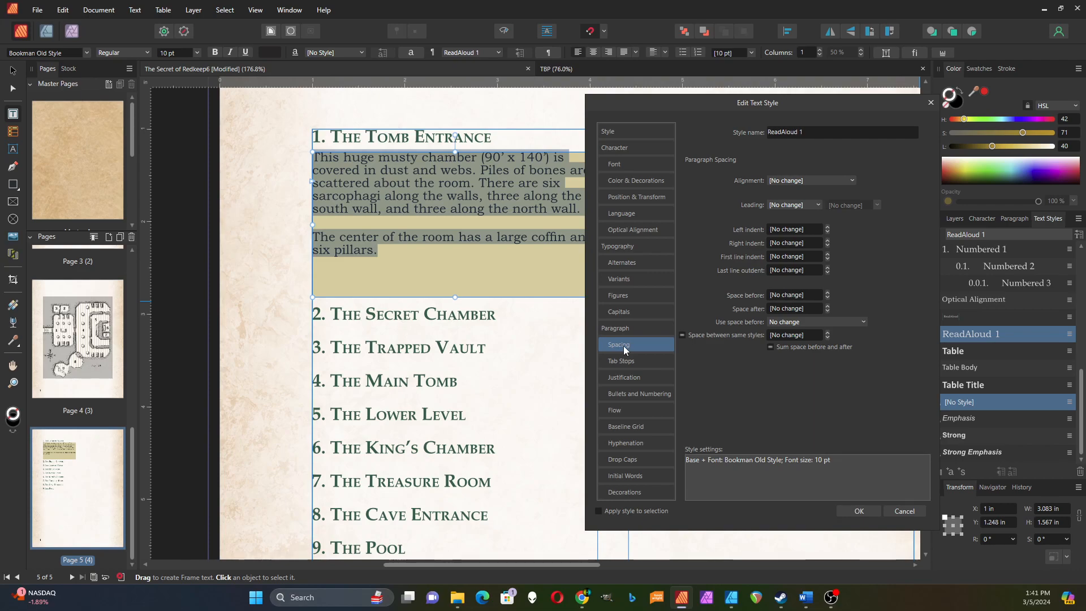
pyautogui.click(828, 226)
pyautogui.click(828, 227)
pyautogui.click(827, 228)
pyautogui.click(827, 228)
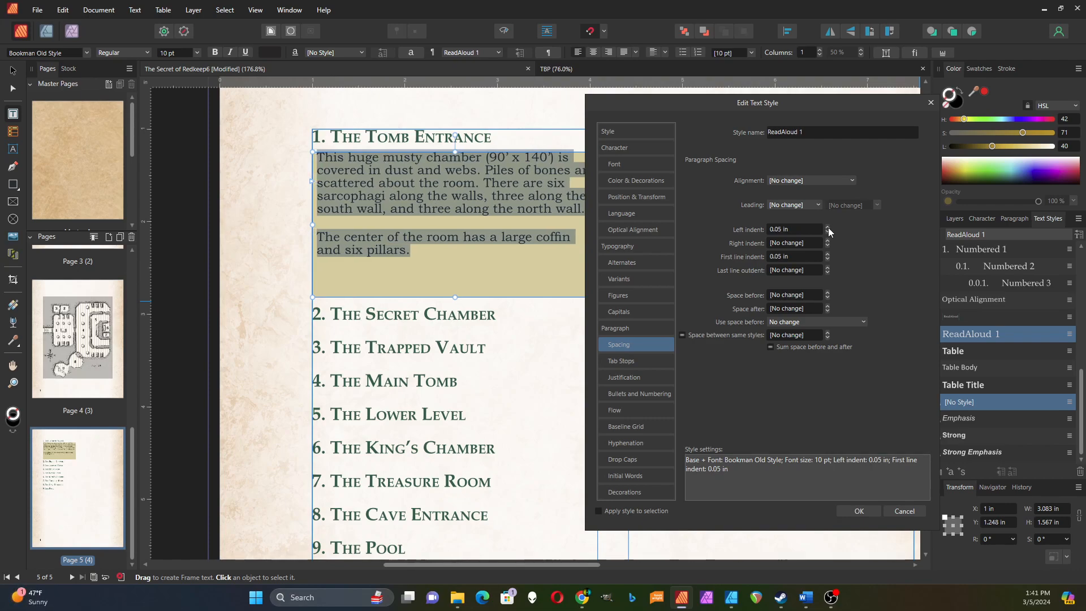
pyautogui.moveTo(778, 100); pyautogui.dragTo(803, 99)
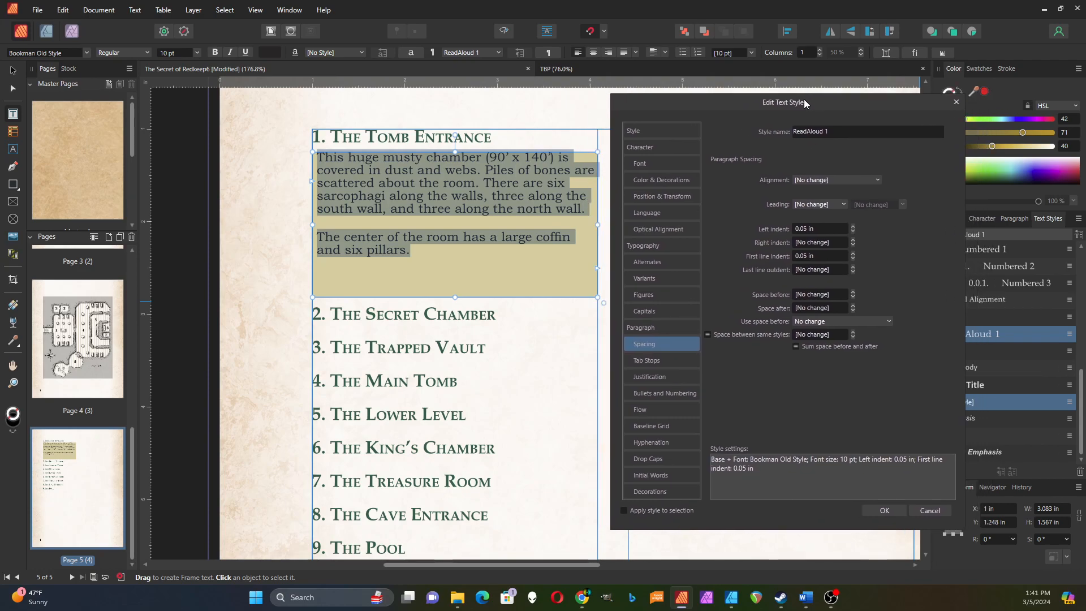
pyautogui.click(853, 240)
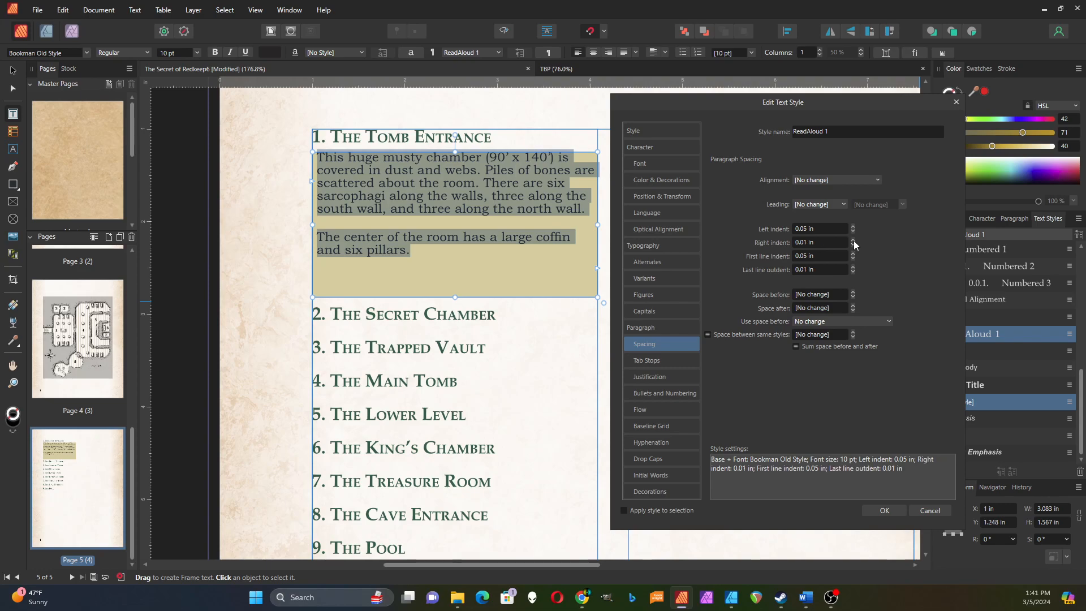
pyautogui.click(853, 240)
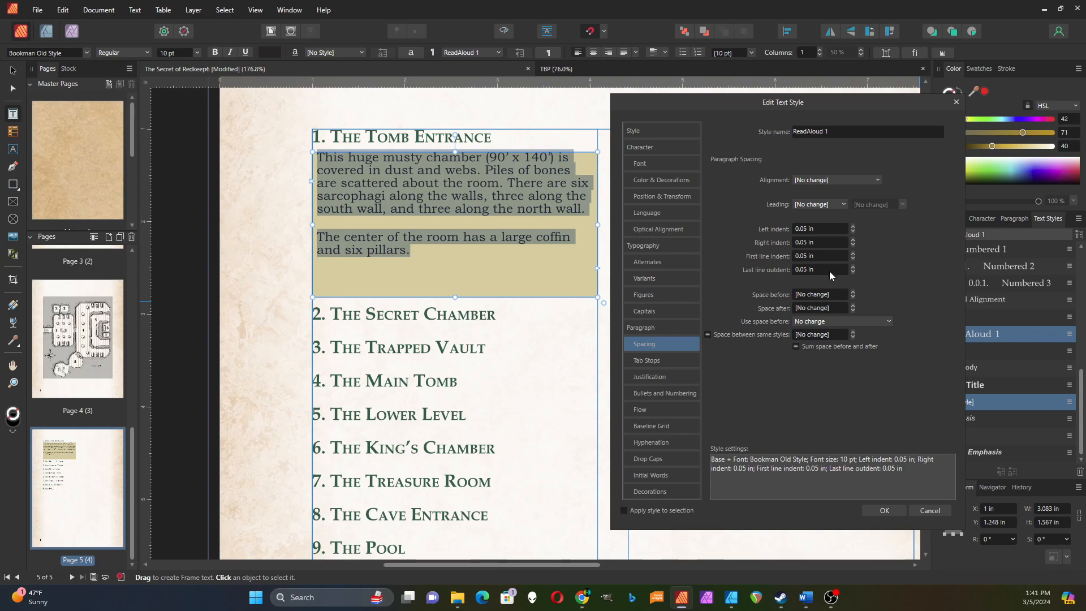
# - Set the ReadAloud 1 style's space before to 5 pt and its use of space before to Always
pyautogui.click(854, 294)
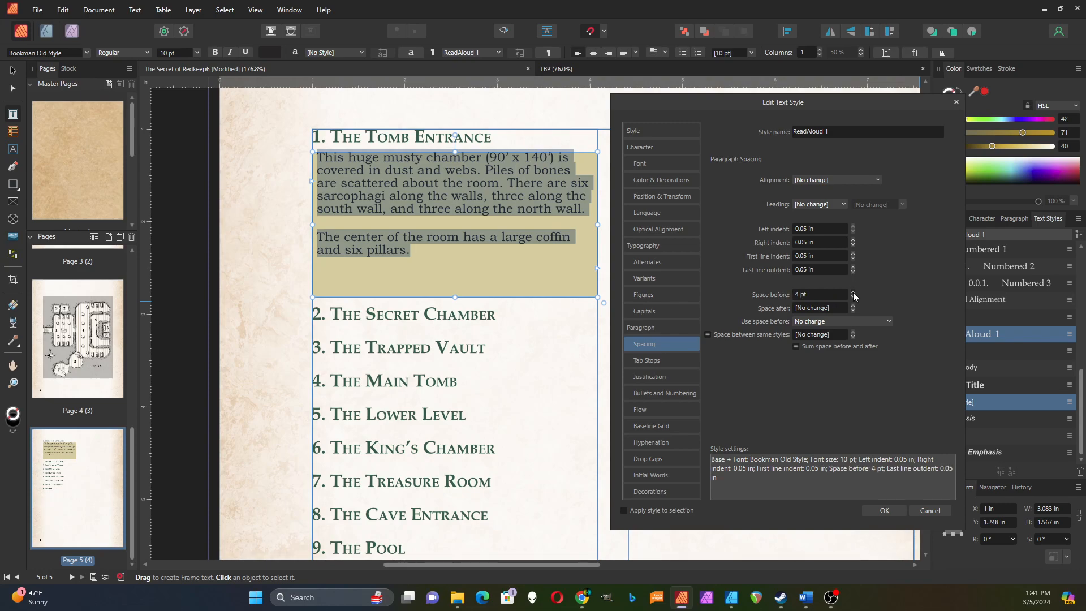
pyautogui.click(890, 318)
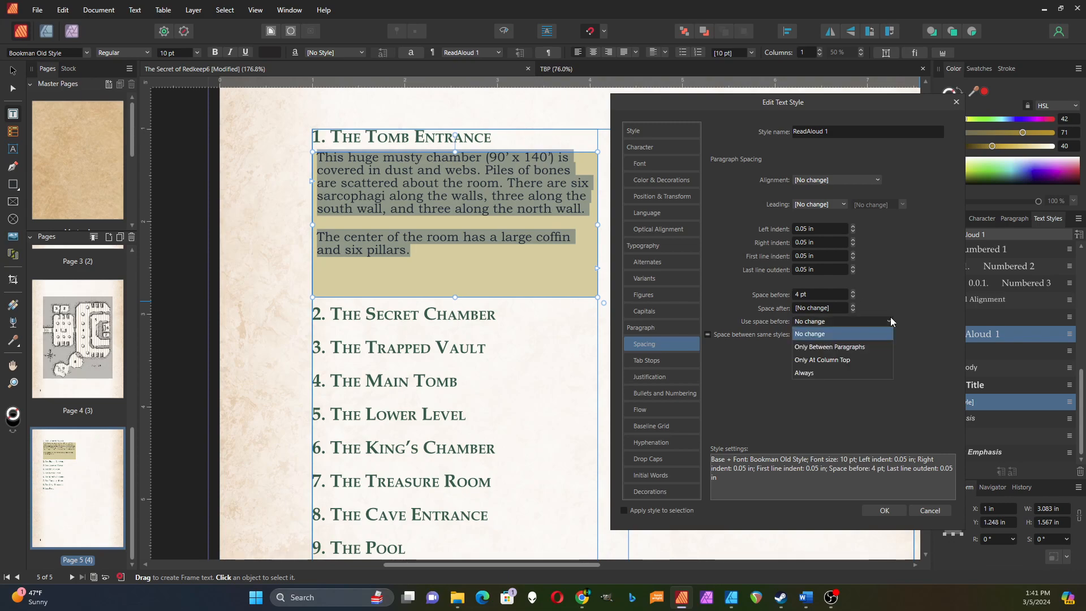
pyautogui.click(810, 369)
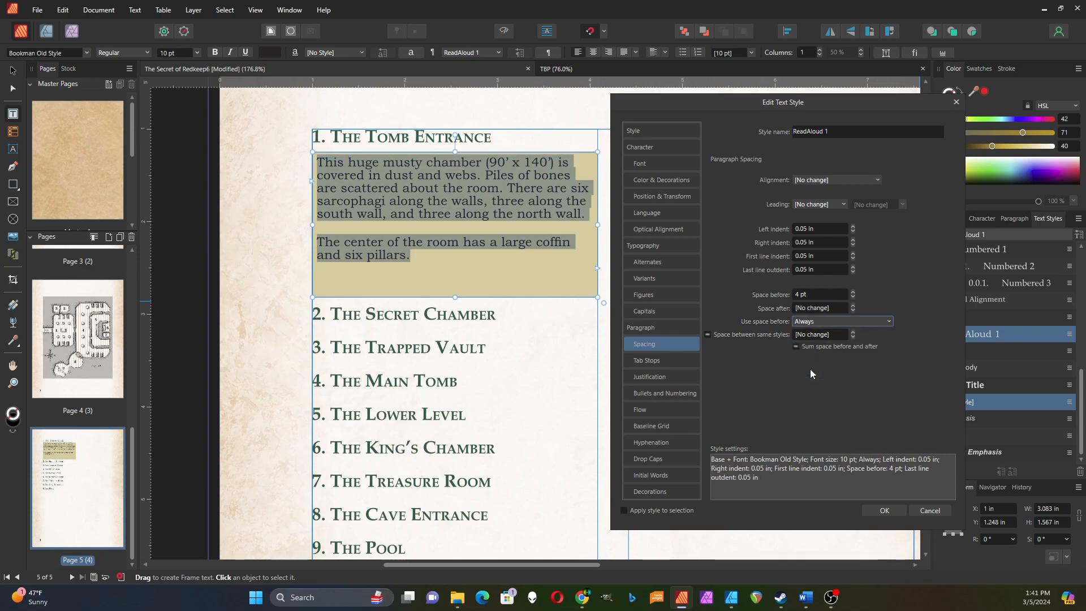
pyautogui.click(853, 292)
pyautogui.click(852, 292)
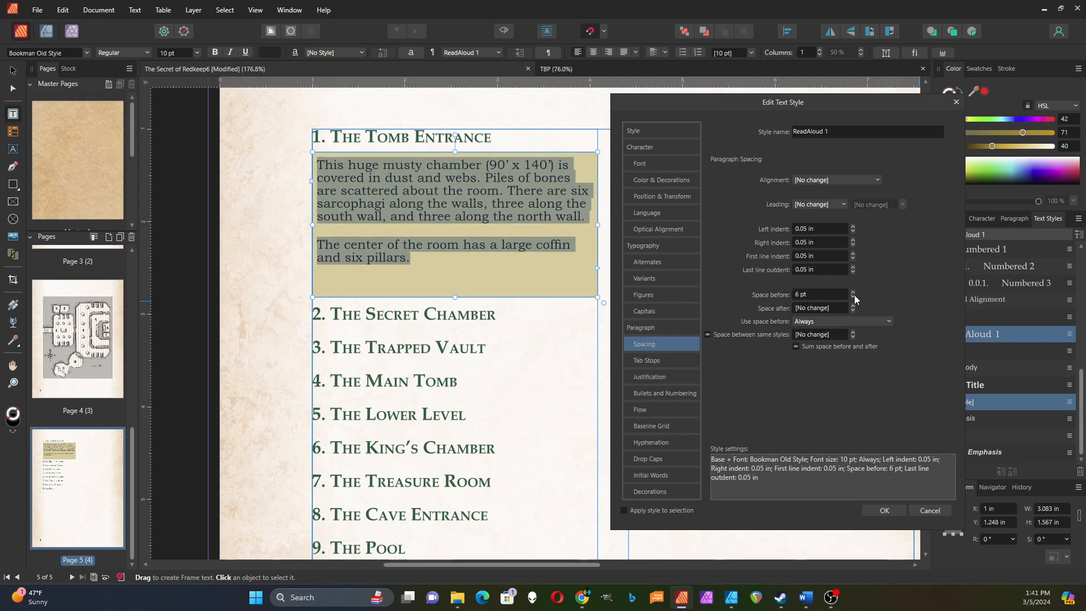
pyautogui.click(853, 298)
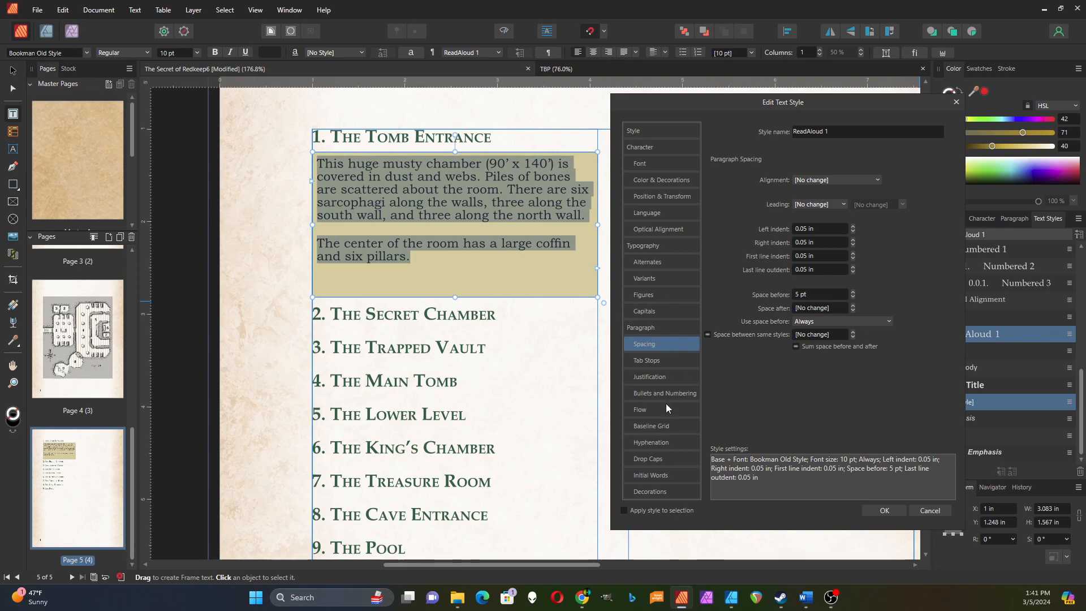
# - Enable paragraph decorations for the ReadAloud 1 style with lines on the left and right sides of the text
pyautogui.click(663, 489)
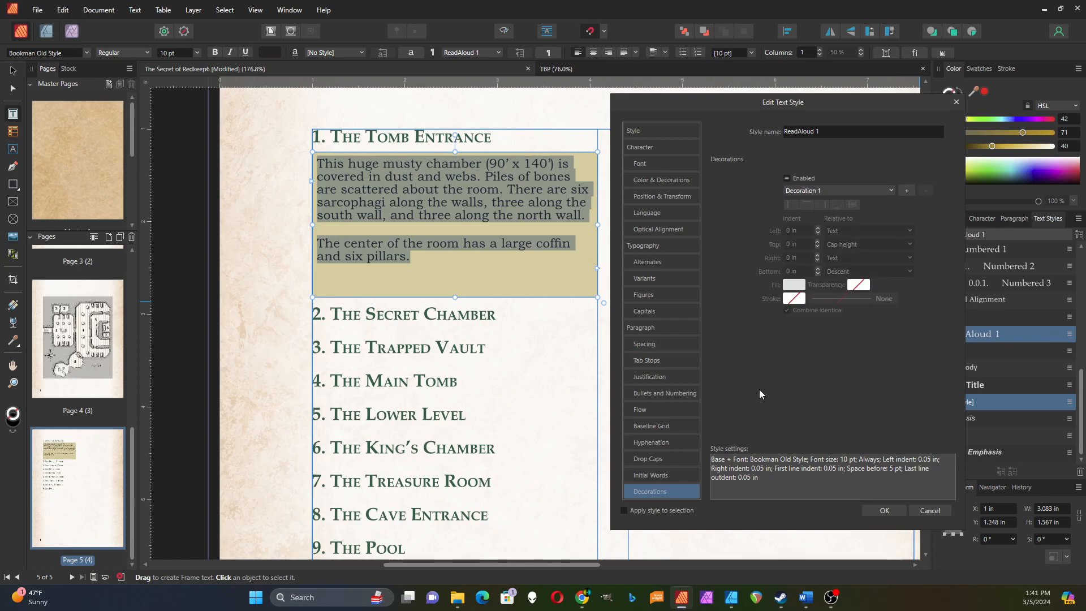
pyautogui.click(786, 178)
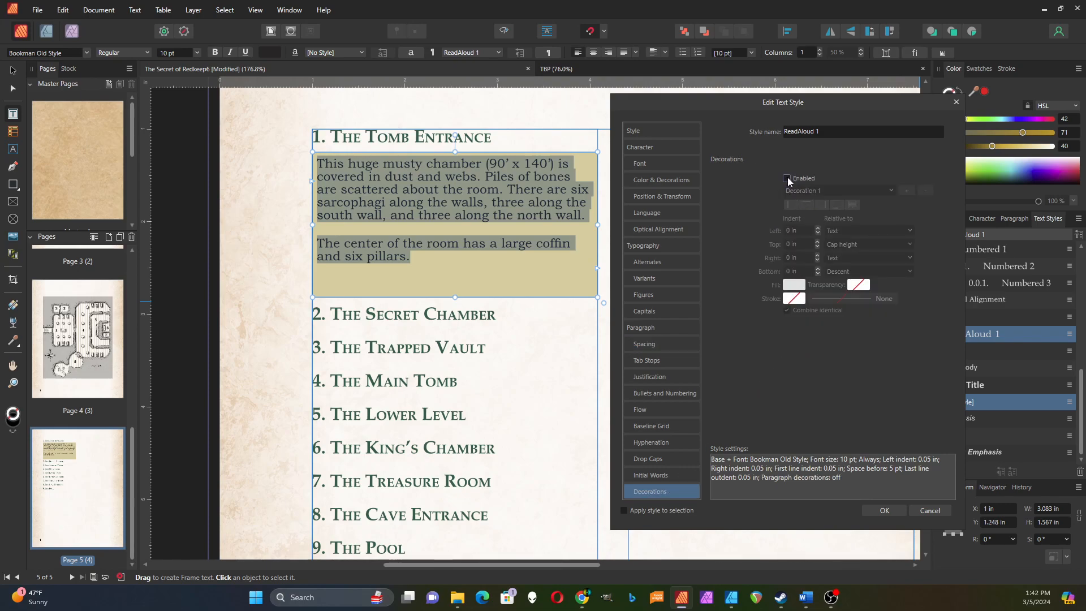
pyautogui.click(786, 178)
pyautogui.click(791, 204)
pyautogui.click(822, 204)
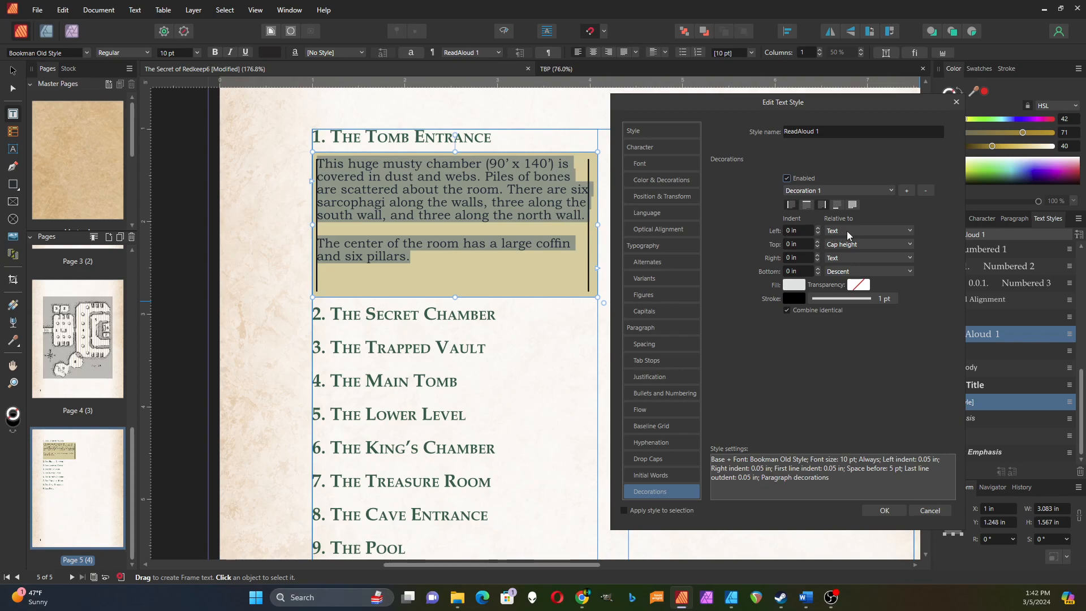
# - Position the left and right decoration lines relative to Column
pyautogui.click(909, 231)
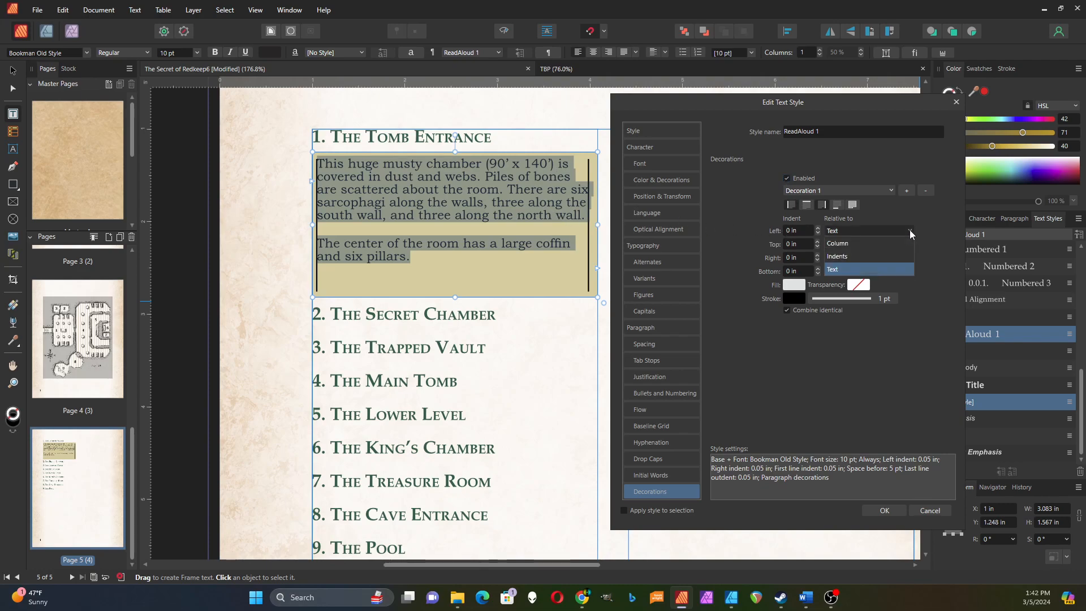
pyautogui.click(847, 243)
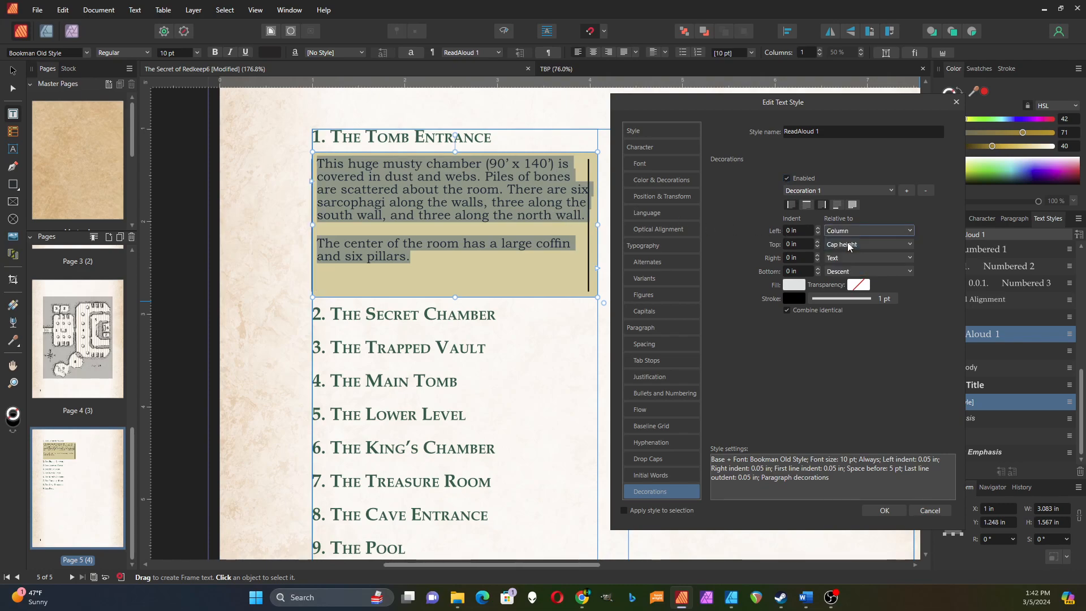
pyautogui.click(909, 257)
pyautogui.click(884, 269)
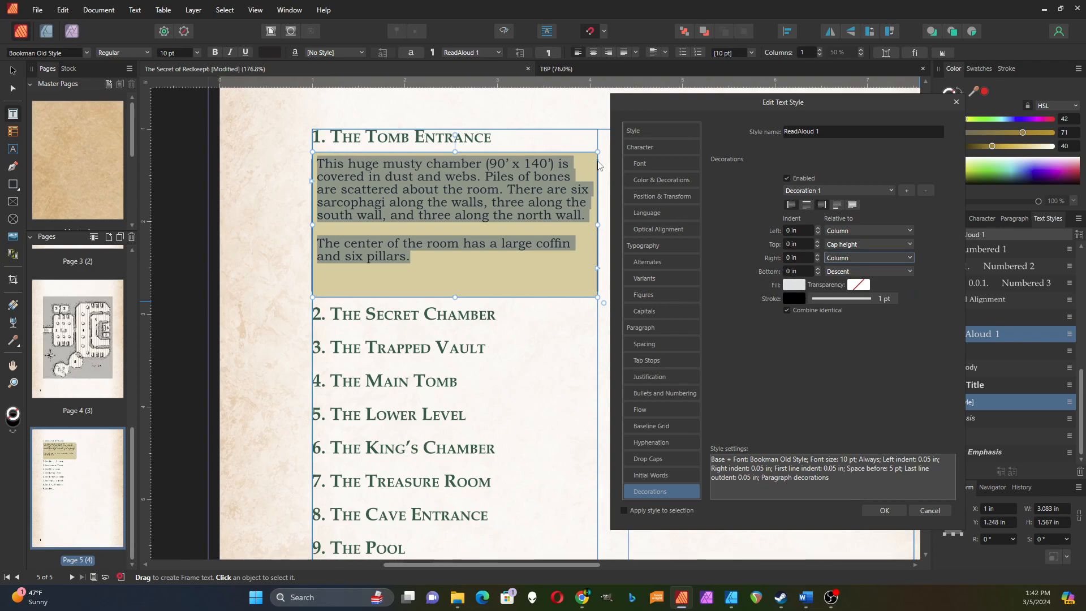
# - Set the decoration's top and bottom indents to -0.1 in
pyautogui.click(817, 242)
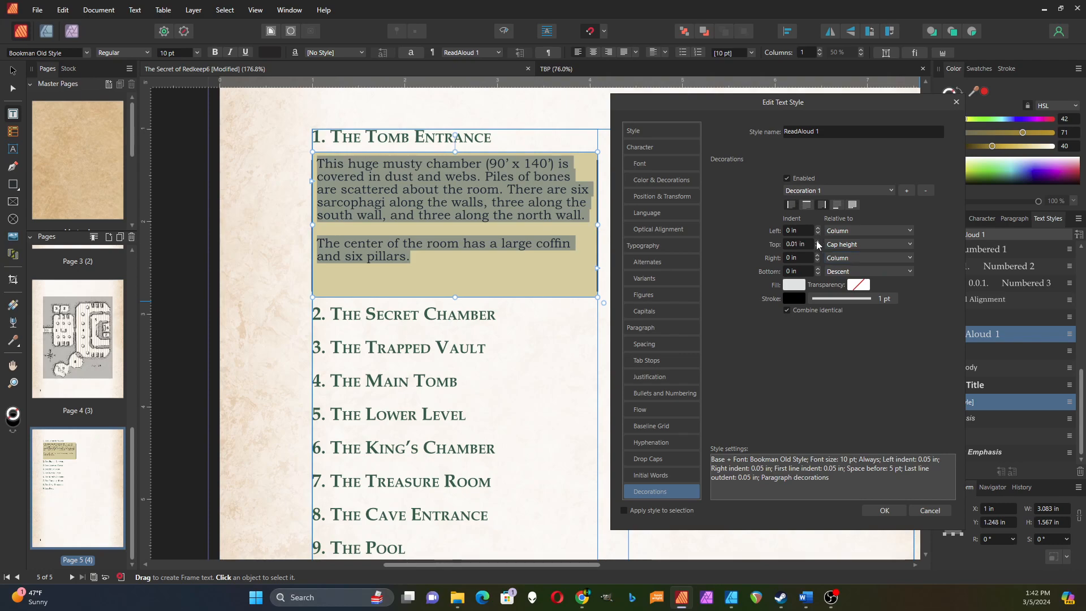
pyautogui.click(817, 246)
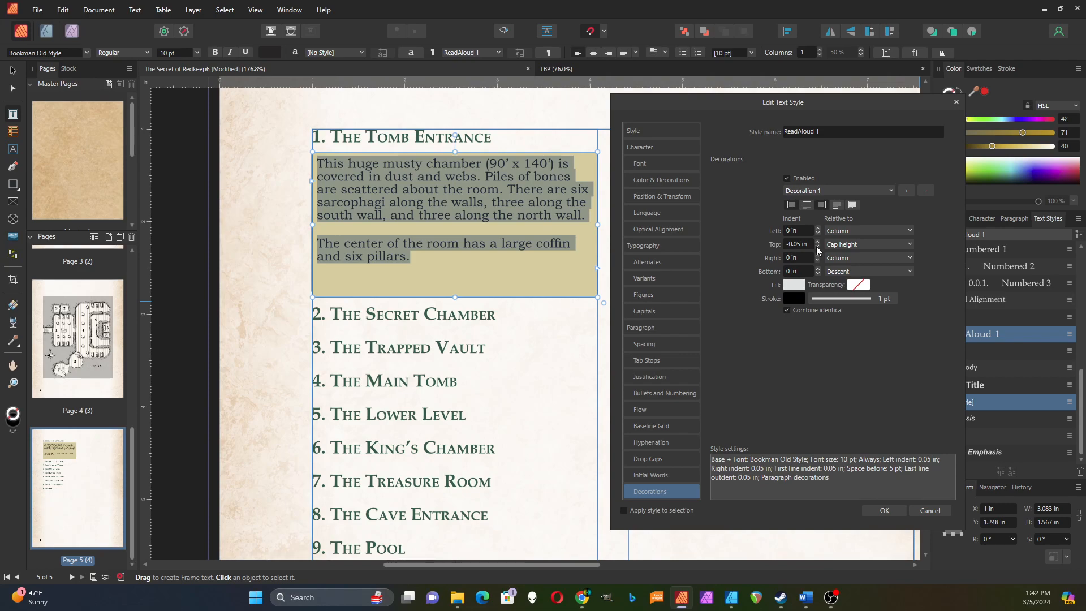
pyautogui.click(817, 247)
pyautogui.click(816, 247)
pyautogui.click(817, 274)
pyautogui.click(817, 274)
pyautogui.click(817, 273)
pyautogui.click(817, 273)
# - Colour the decoration stroke dark green with Circle Solid ends at start and end, and save the style
pyautogui.click(792, 300)
pyautogui.click(765, 338)
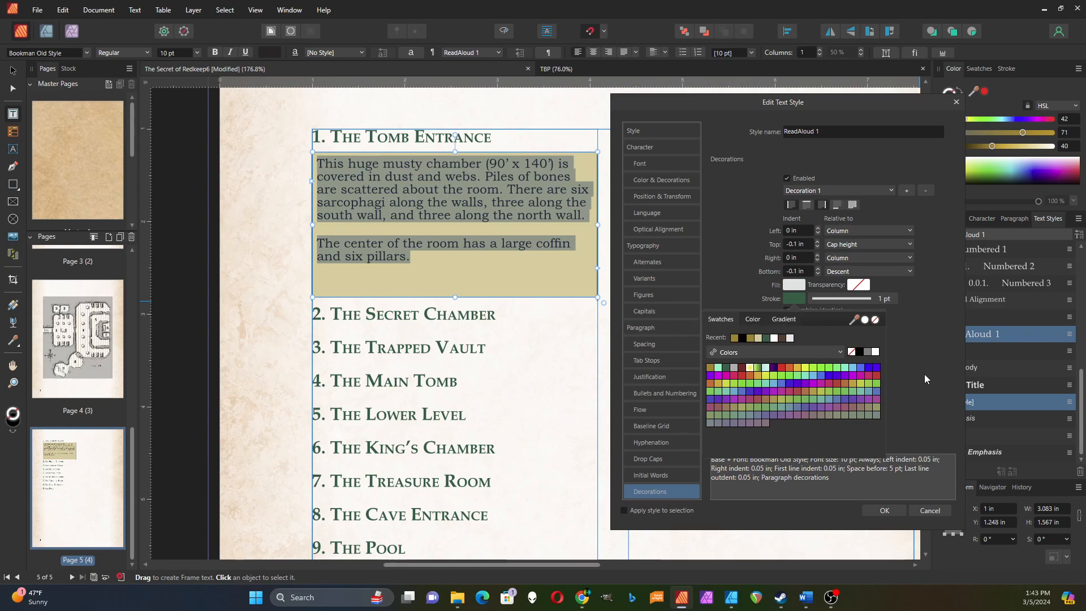
pyautogui.click(829, 298)
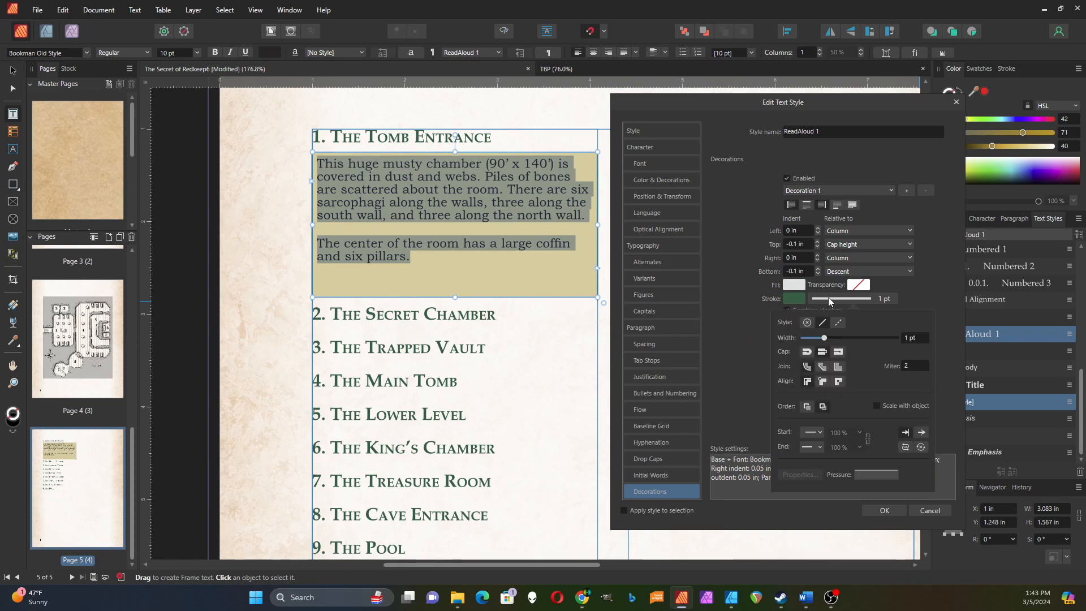
pyautogui.click(820, 432)
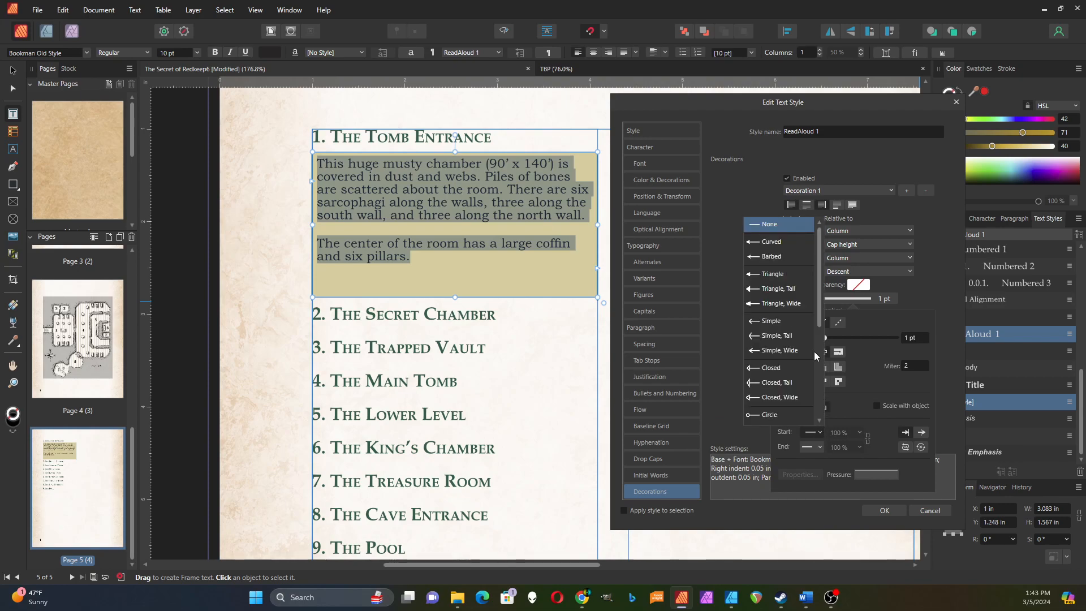
pyautogui.click(817, 360)
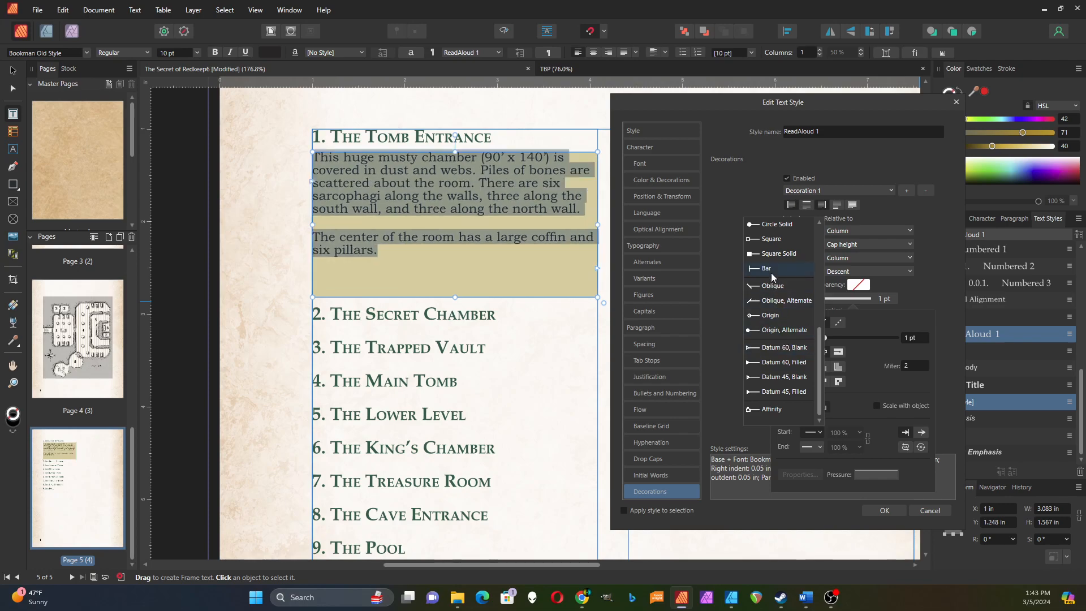
pyautogui.click(775, 223)
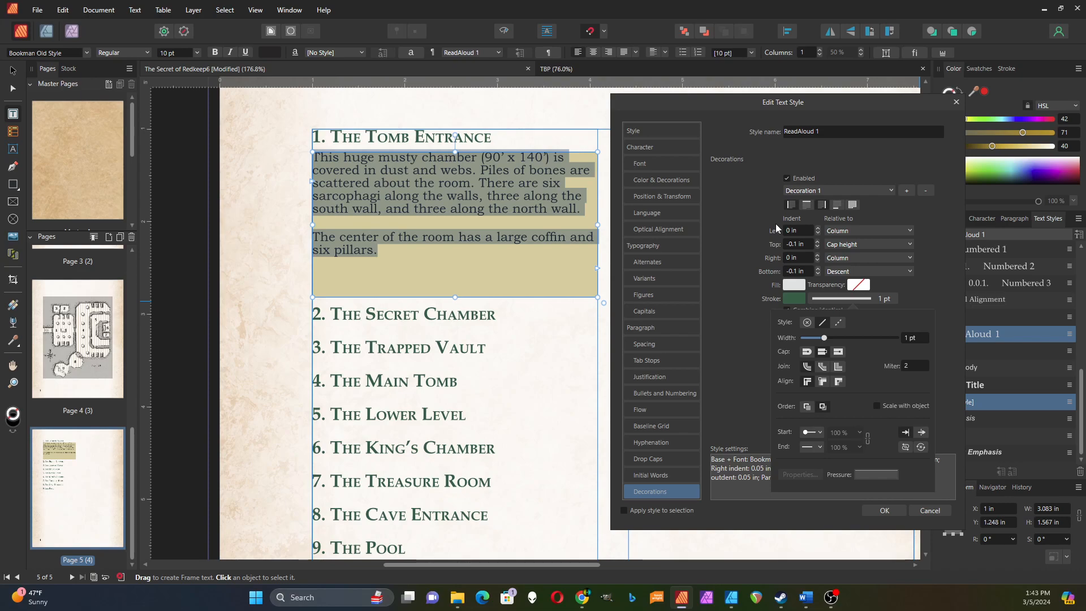
pyautogui.click(918, 297)
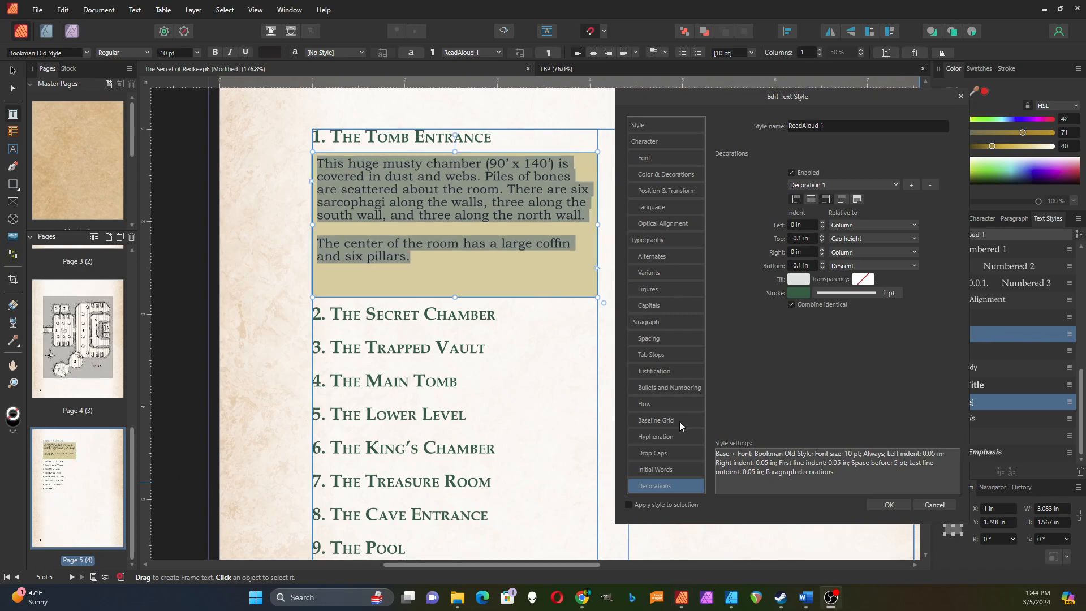
pyautogui.click(864, 294)
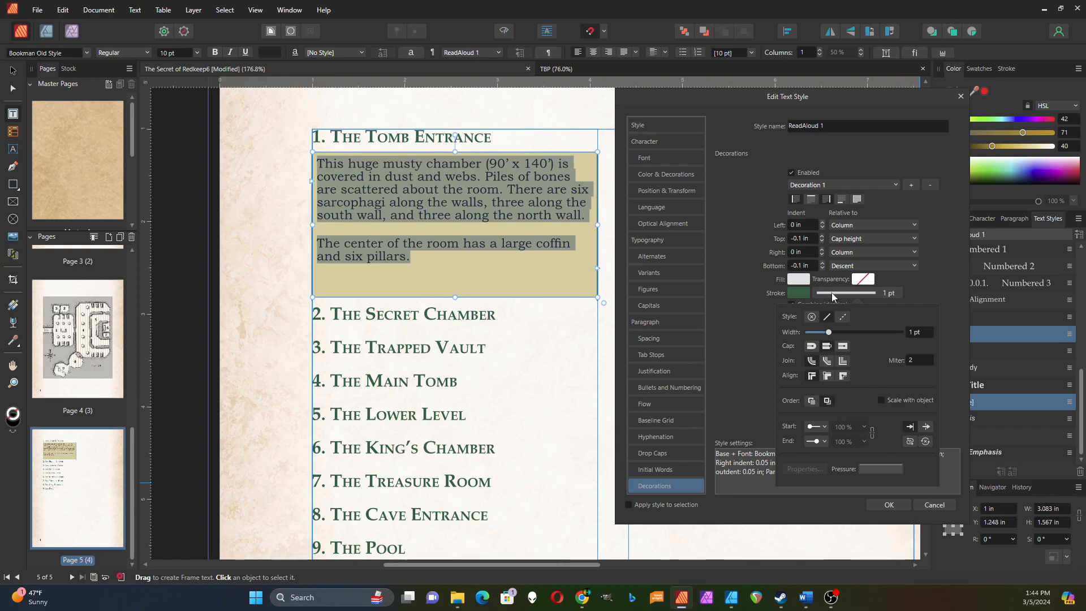
pyautogui.click(927, 286)
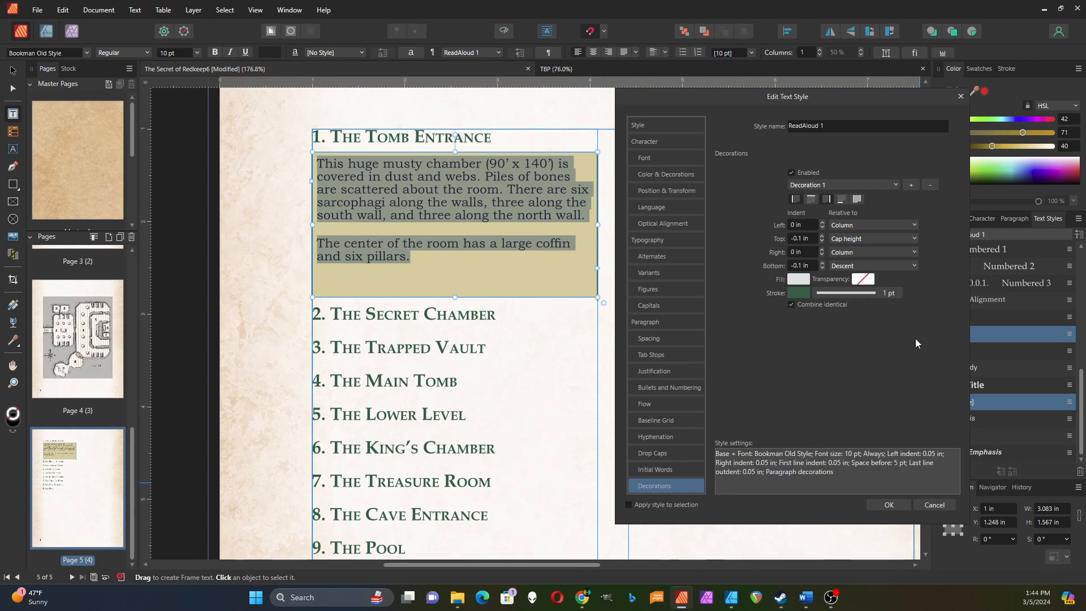
pyautogui.click(891, 504)
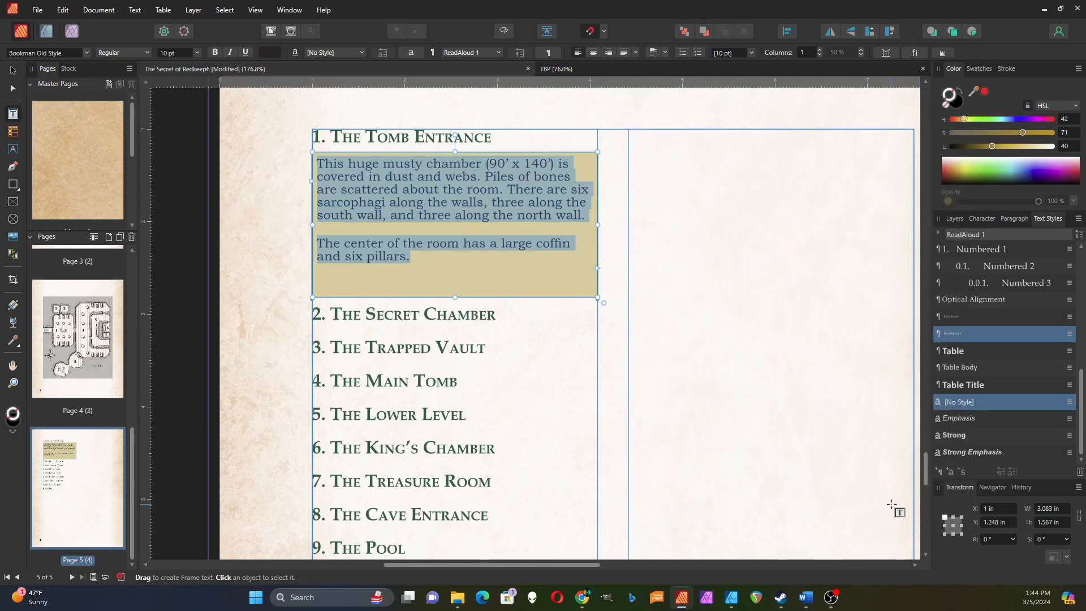
# - Reopen the ReadAloud 1 style to check its decoration stroke, close it and deselect the text frame
pyautogui.doubleClick(960, 330)
pyautogui.moveTo(585, 69)
pyautogui.mouseDown()
pyautogui.moveTo(824, 137)
pyautogui.moveTo(868, 100)
pyautogui.mouseUp()
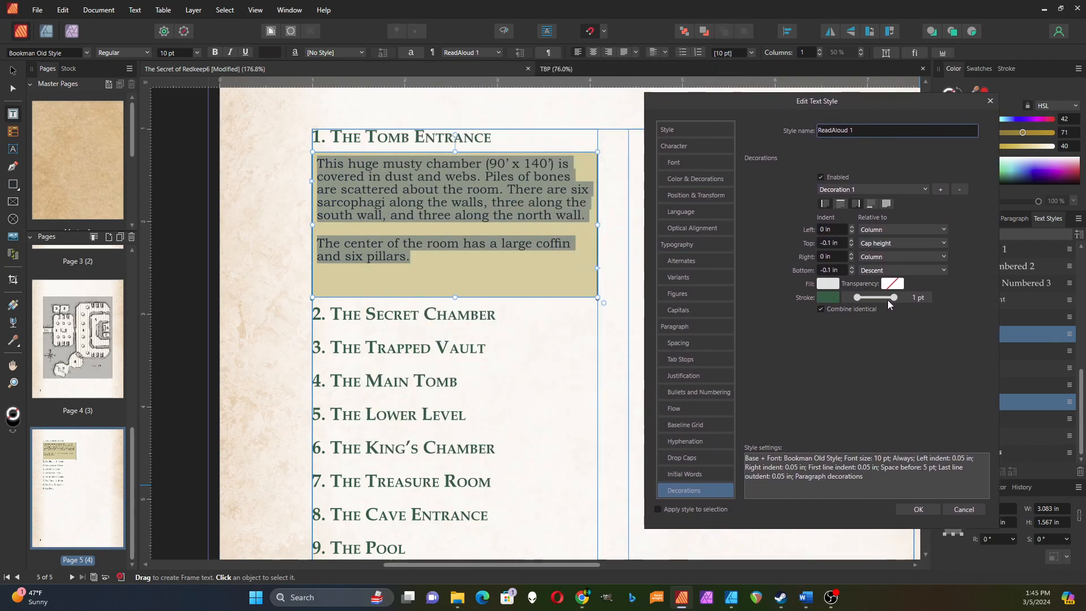
pyautogui.click(918, 511)
pyautogui.press('Escape')
pyautogui.press('Escape')
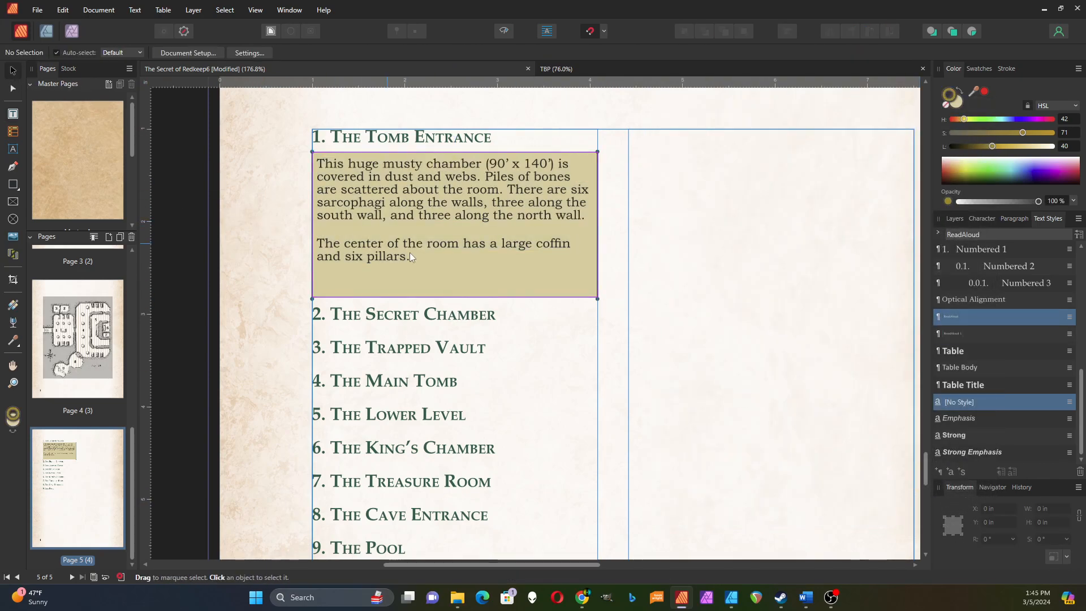
# - Remove the empty line at the end of the read-aloud text and shrink its box to a height of 1.243 in
pyautogui.doubleClick(347, 279)
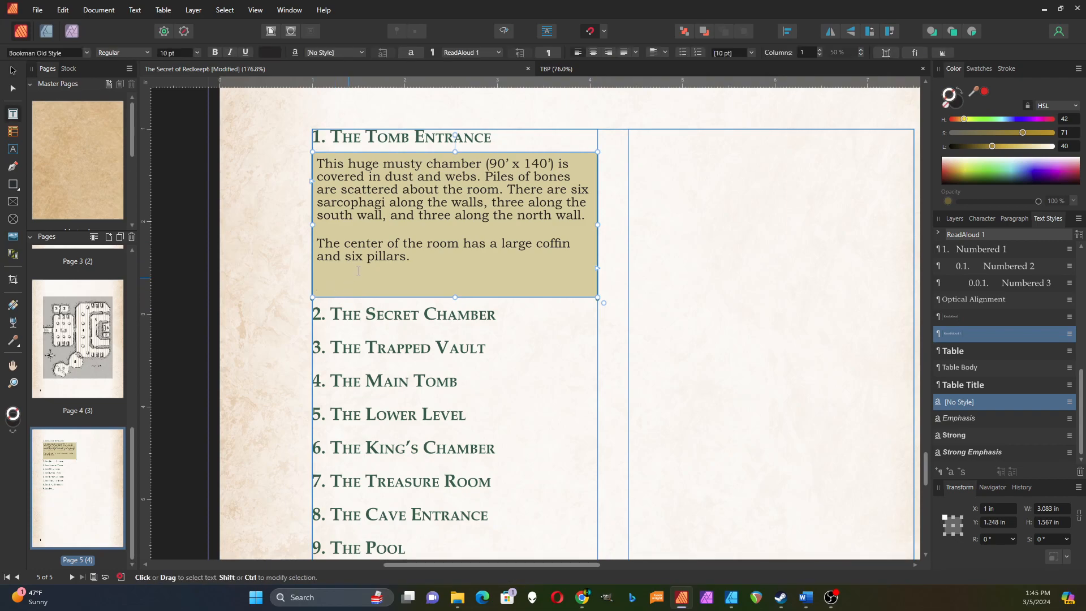
pyautogui.press('BackSpace')
pyautogui.click(13, 70)
pyautogui.moveTo(455, 296); pyautogui.dragTo(455, 269)
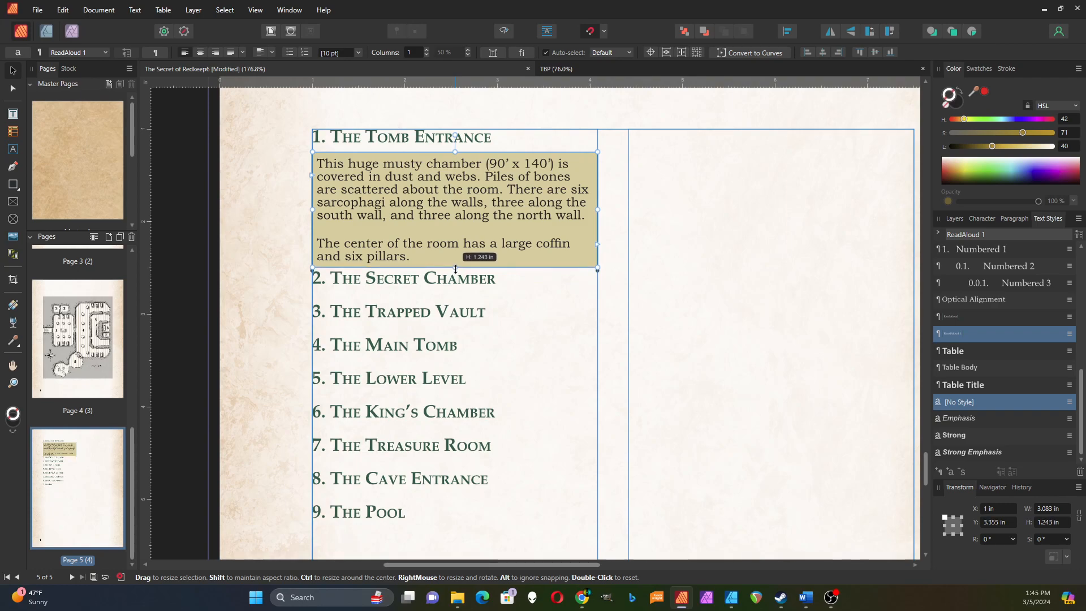
pyautogui.moveTo(455, 269); pyautogui.dragTo(455, 269)
# - Move the read-aloud box up to Y 1.18 in, closer to the Tomb Entrance heading
pyautogui.scroll(1, 473, 288)
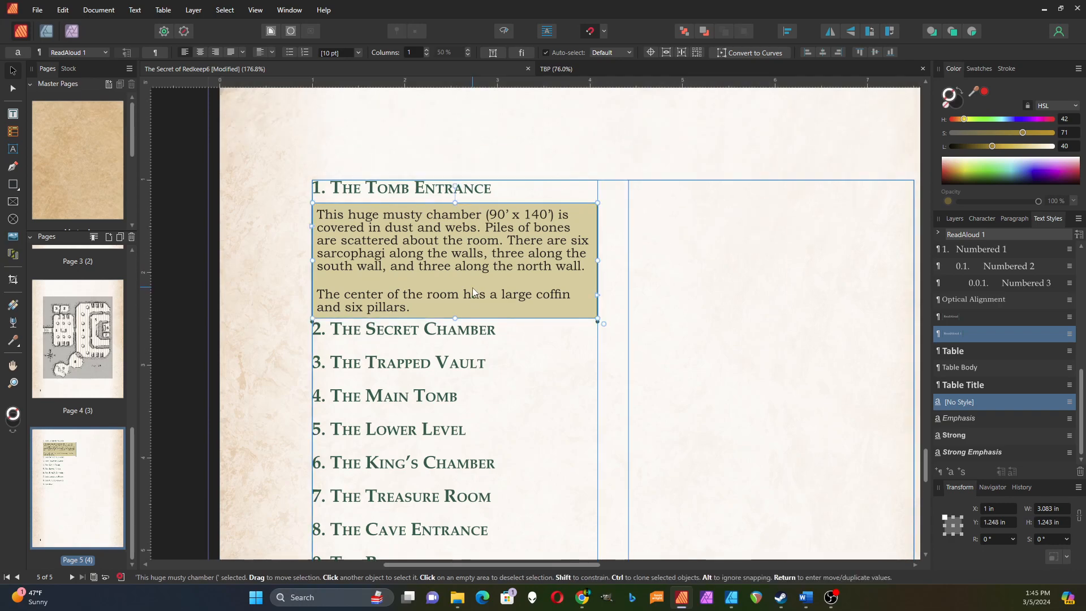
pyautogui.moveTo(447, 242)
pyautogui.mouseDown()
pyautogui.moveTo(435, 216)
pyautogui.moveTo(433, 227)
pyautogui.mouseUp()
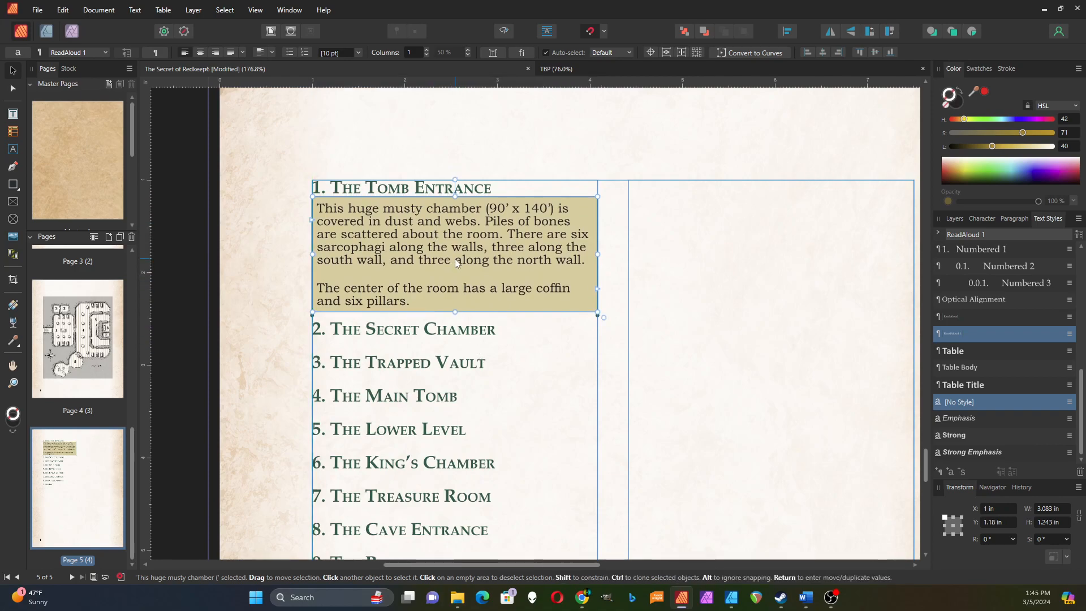
# - Nudge the read-aloud box down to Y 1.204 in, just below the Tomb Entrance heading, and deselect it
pyautogui.press('Down')
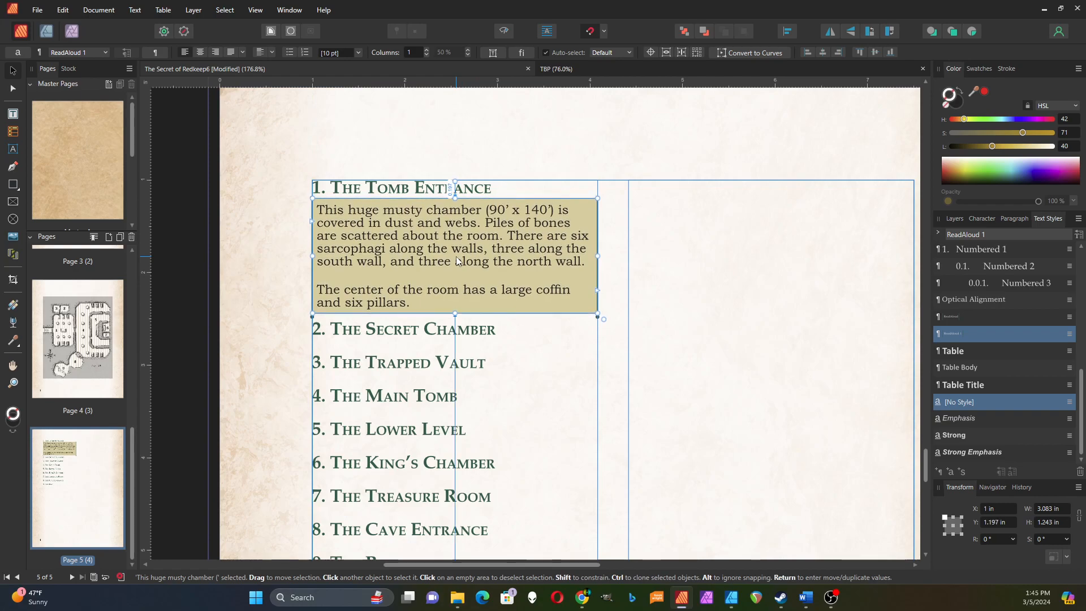
pyautogui.press('Down')
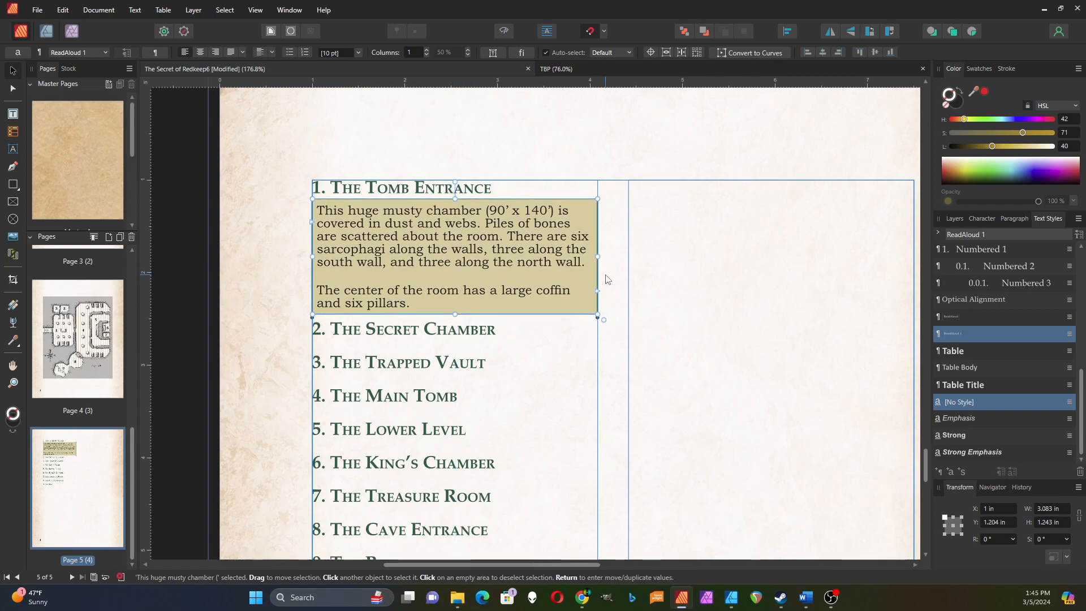
pyautogui.scroll(2, 475, 258)
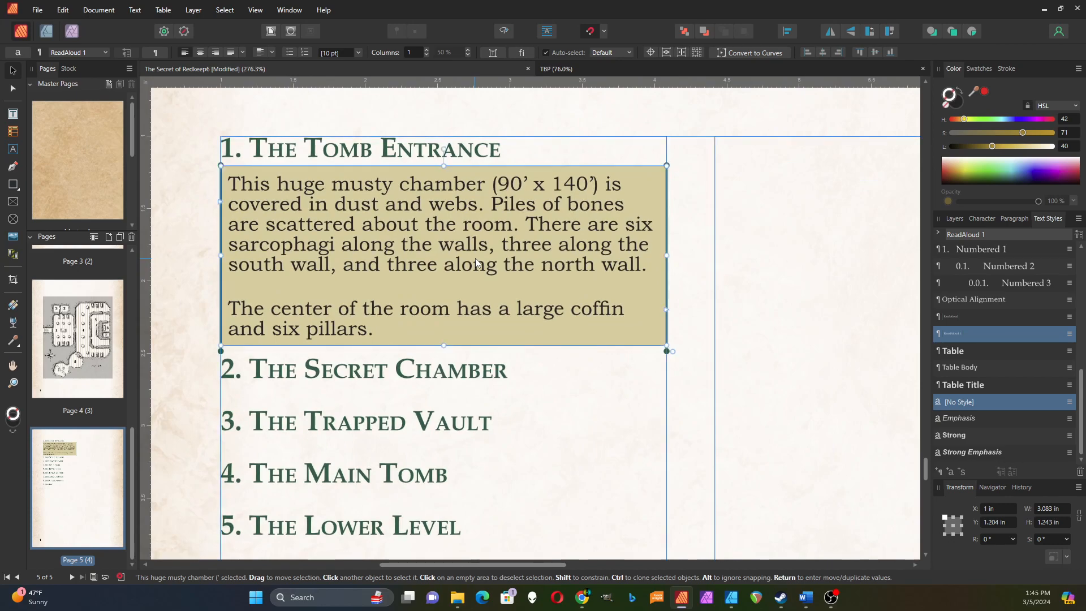
pyautogui.scroll(-1, 474, 258)
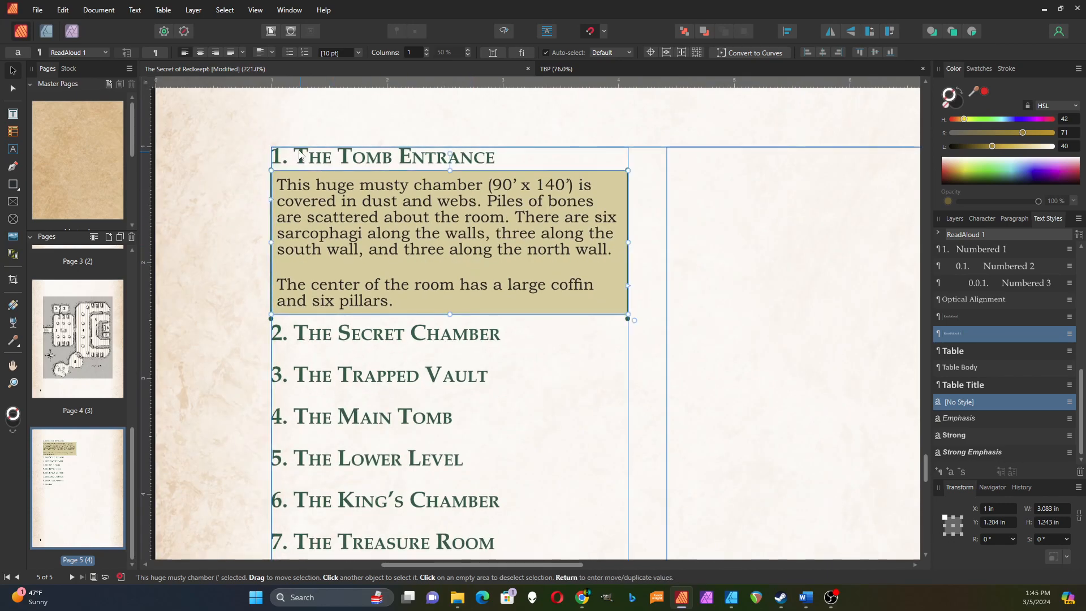
pyautogui.press('Escape')
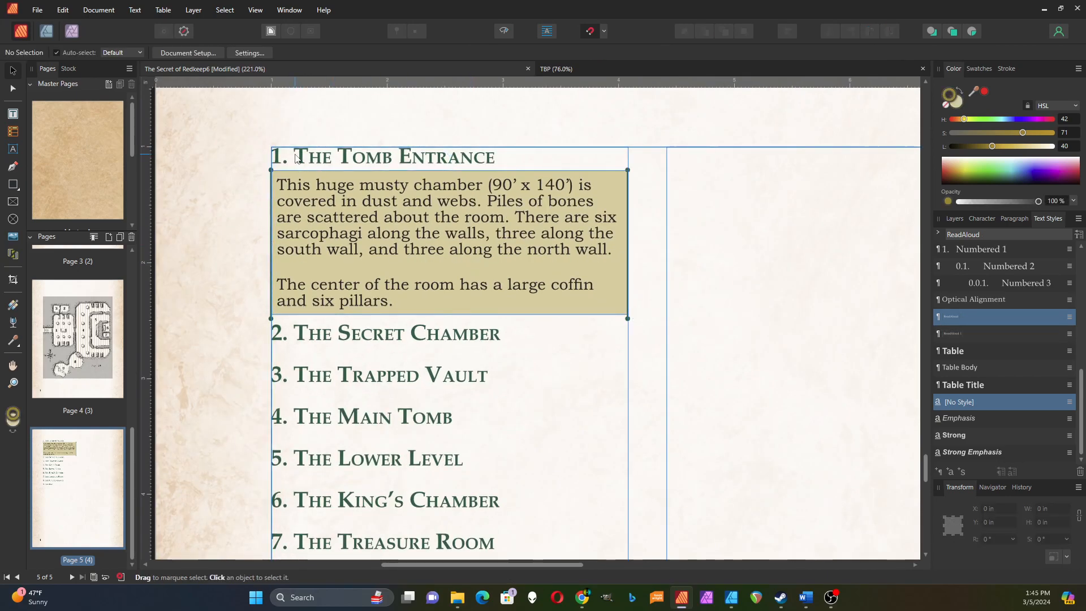
# - Test the unpinned read-aloud box by adding two empty lines before the Tomb Entrance heading and removing them again
pyautogui.click(954, 219)
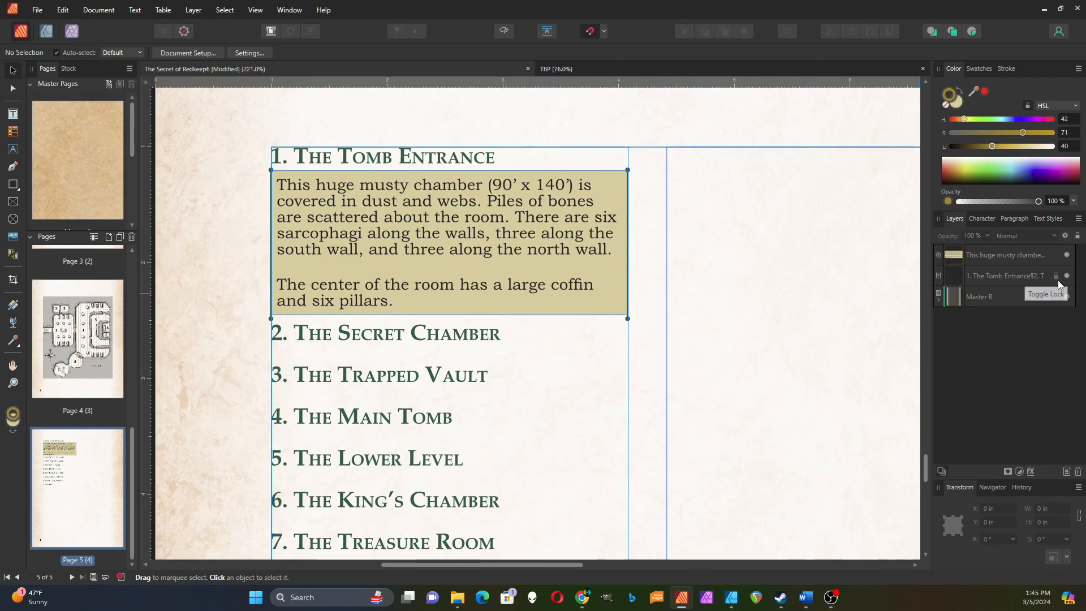
pyautogui.click(304, 157)
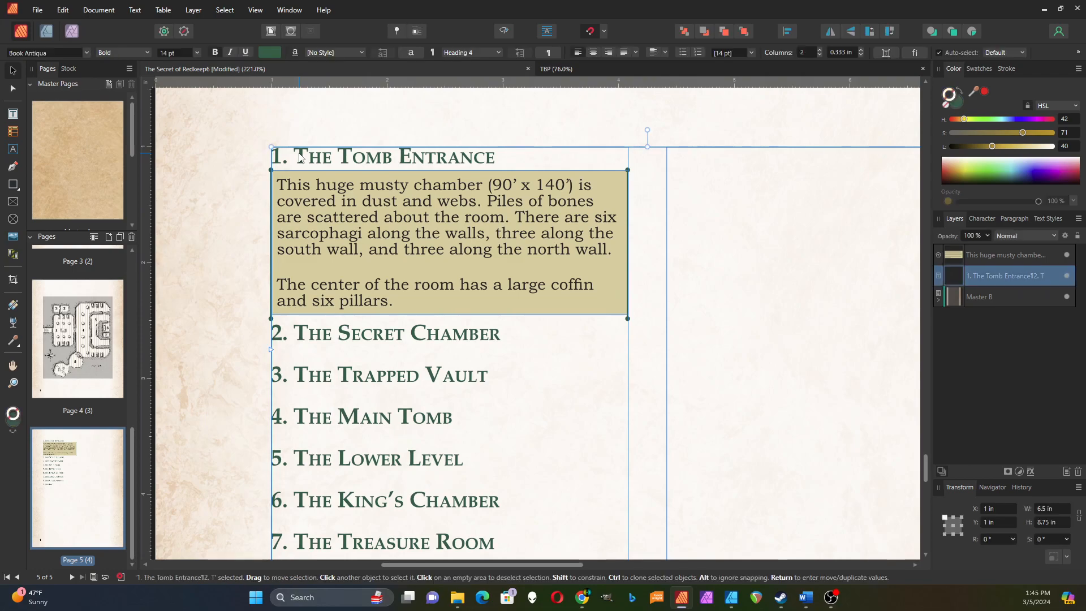
pyautogui.doubleClick(296, 154)
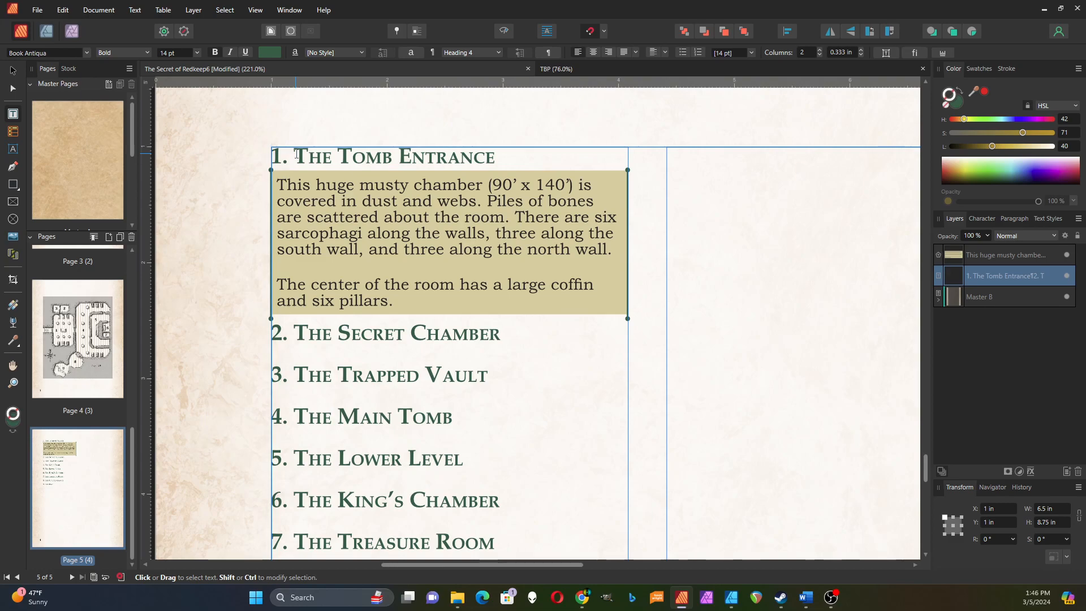
pyautogui.press('Return')
pyautogui.press('Return')
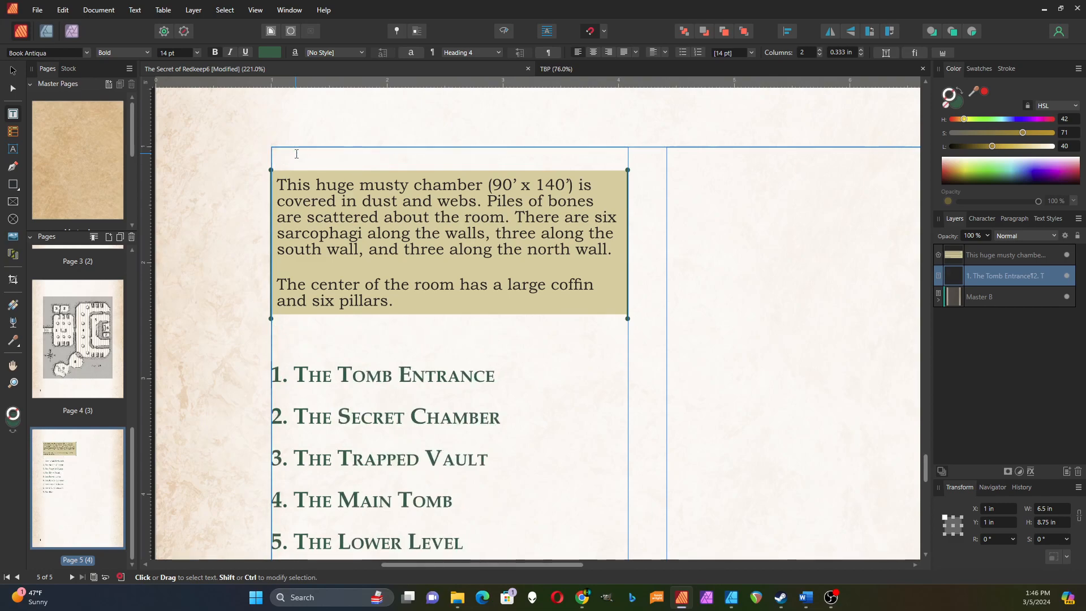
pyautogui.press('BackSpace')
pyautogui.press('BackSpace')
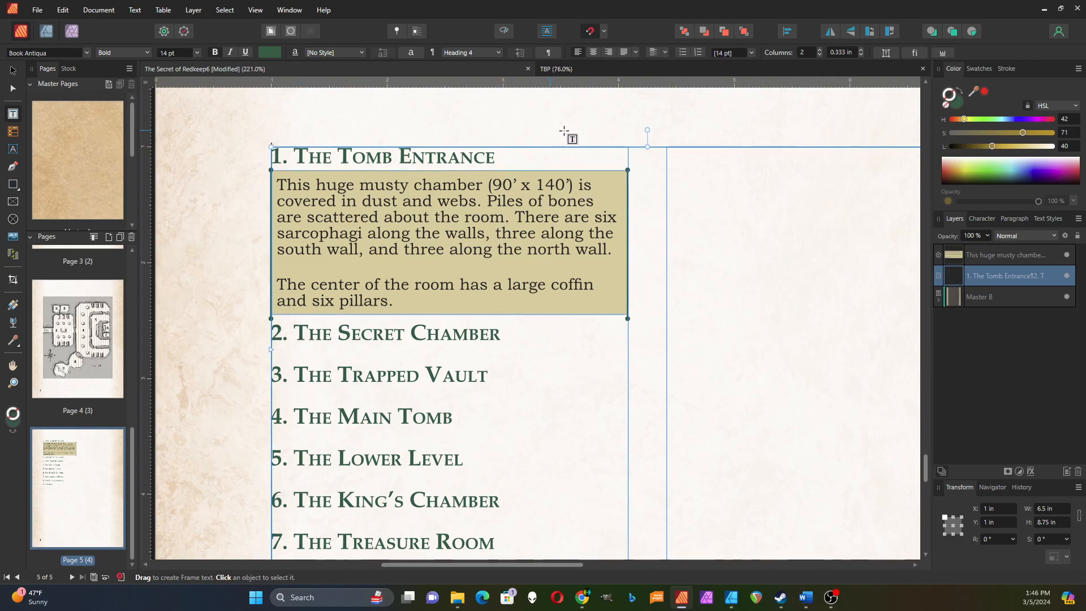
# - Float-pin the read-aloud box to the end of the Tomb Entrance heading and select its nested layer in the text frame
pyautogui.click(16, 71)
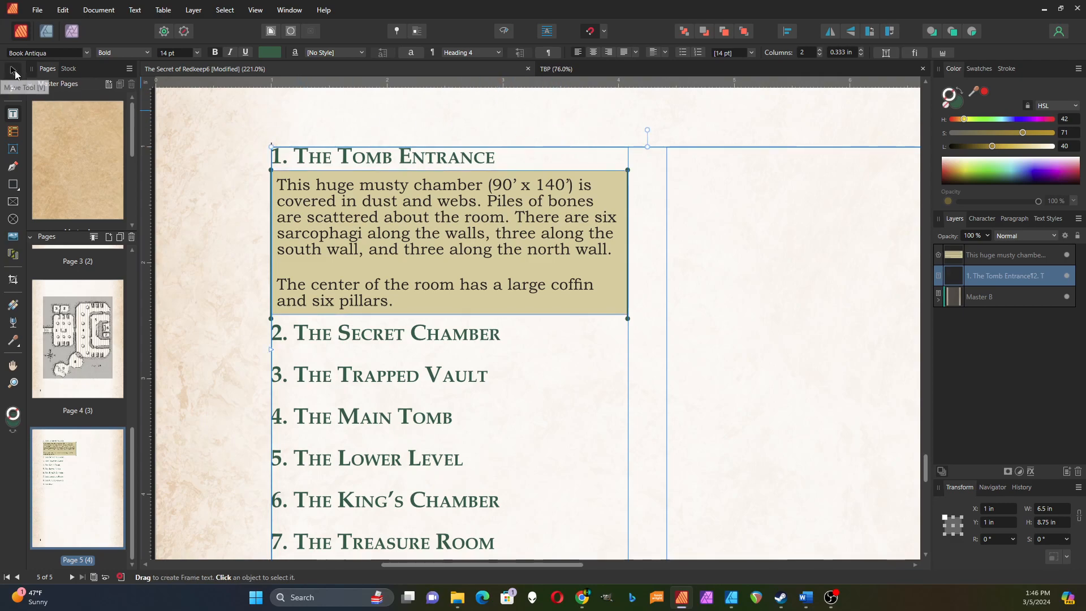
pyautogui.click(604, 185)
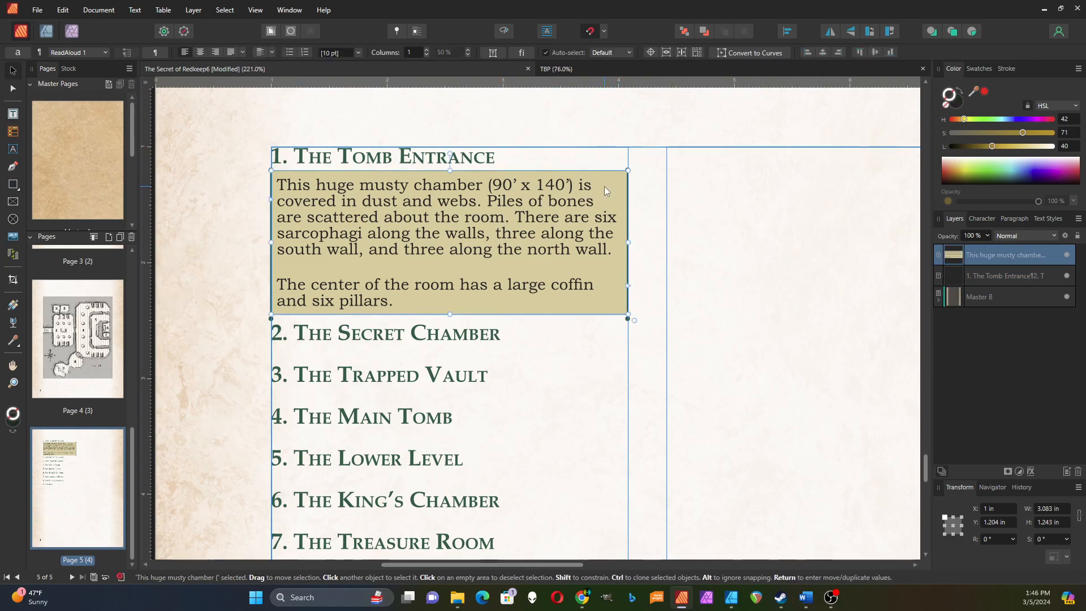
pyautogui.click(397, 29)
pyautogui.moveTo(449, 148); pyautogui.dragTo(496, 148)
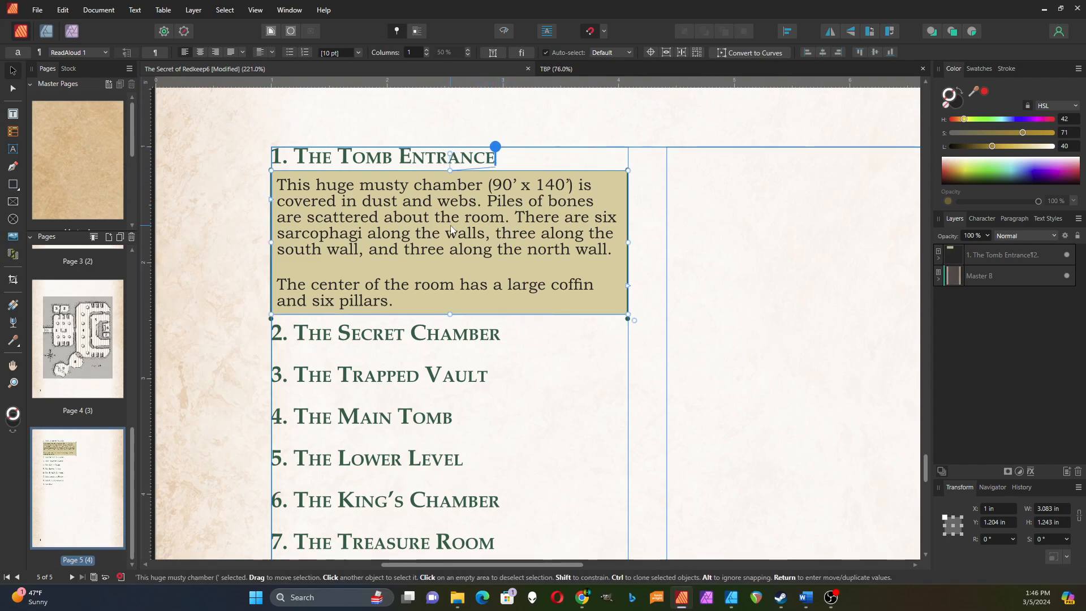
pyautogui.click(939, 259)
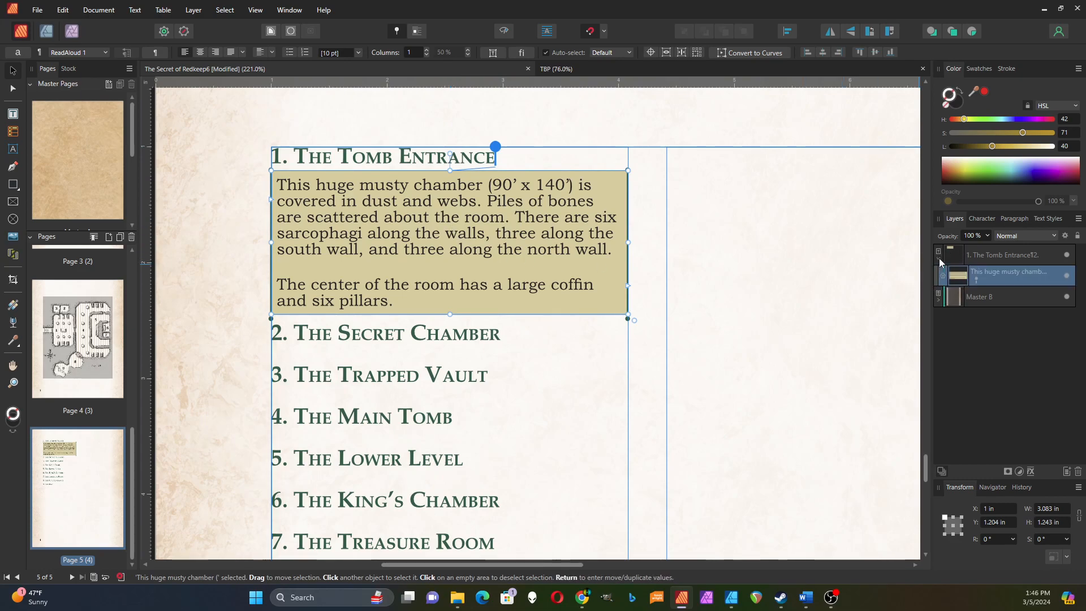
pyautogui.click(975, 281)
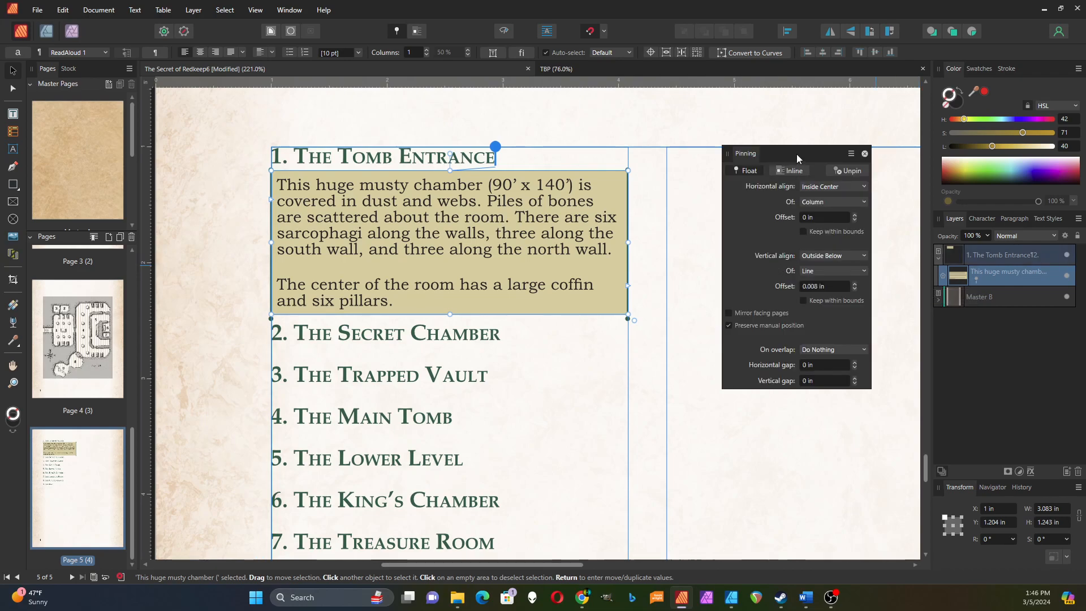
# - Set the box's pinning to horizontal Inside Left of the column and a vertical offset of 0.03 in, and close the pinning settings
pyautogui.moveTo(800, 155); pyautogui.dragTo(739, 170)
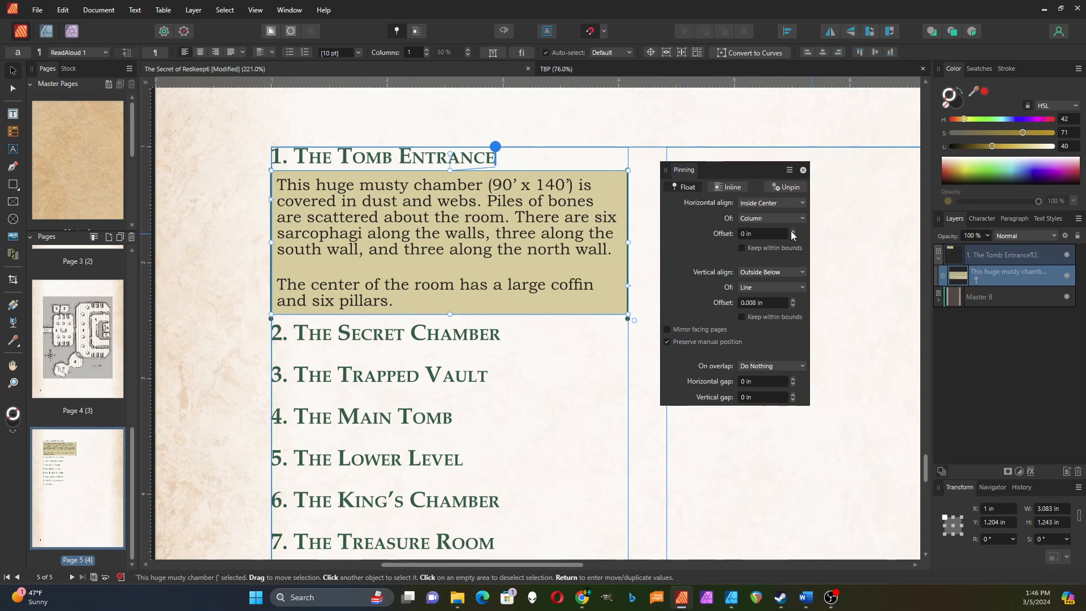
pyautogui.click(803, 204)
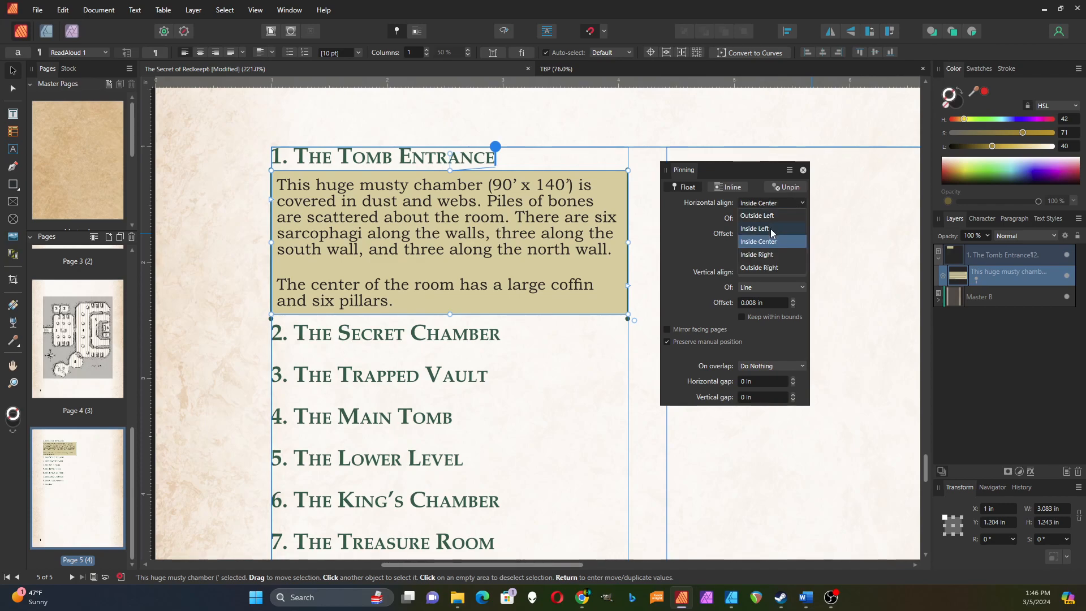
pyautogui.click(771, 228)
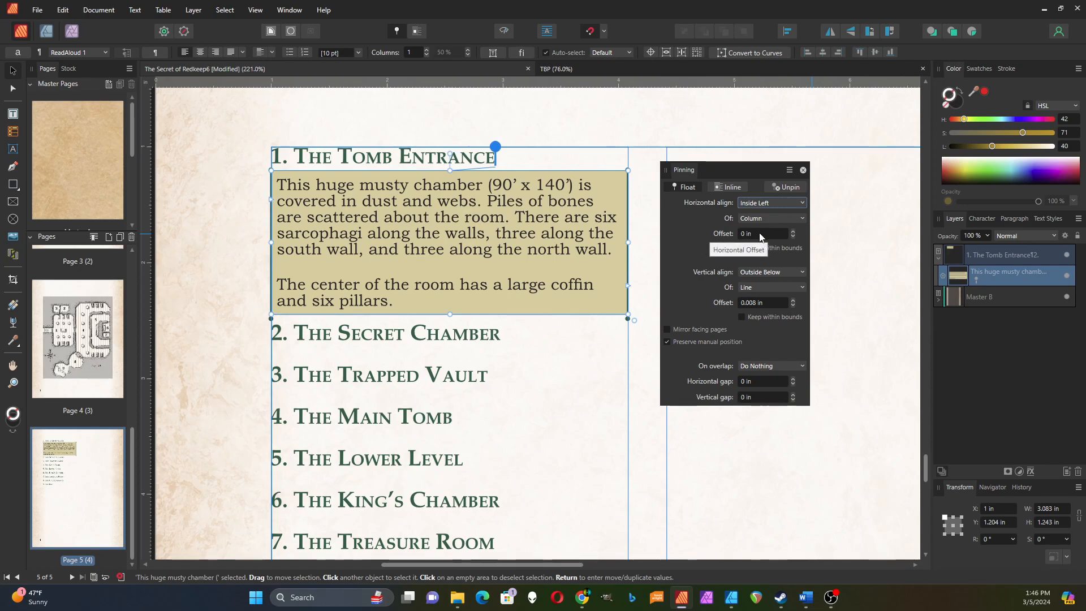
pyautogui.click(763, 304)
pyautogui.write('.03')
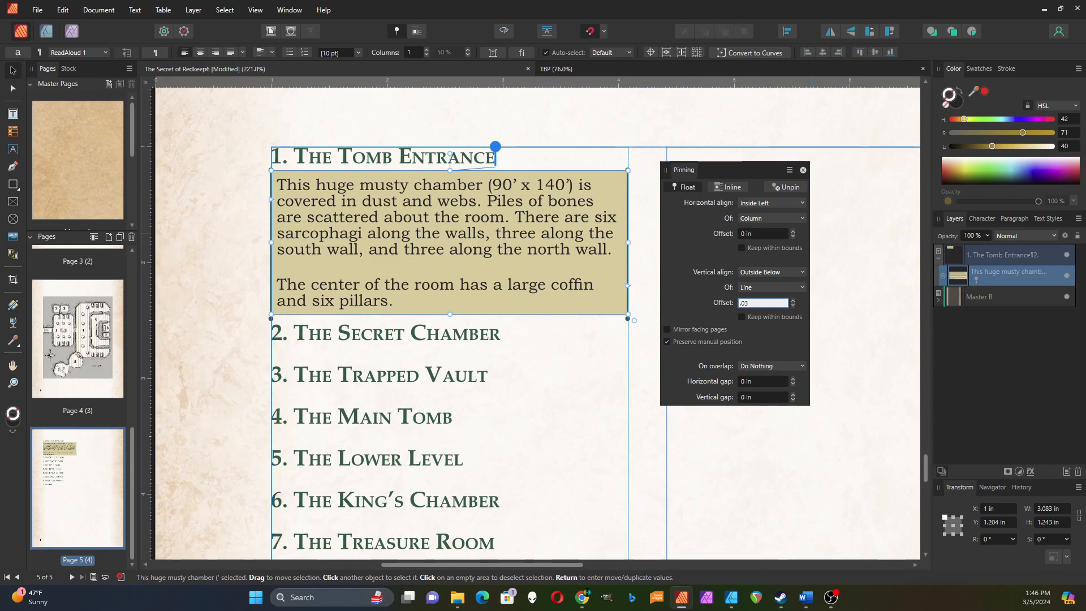
pyautogui.click(687, 304)
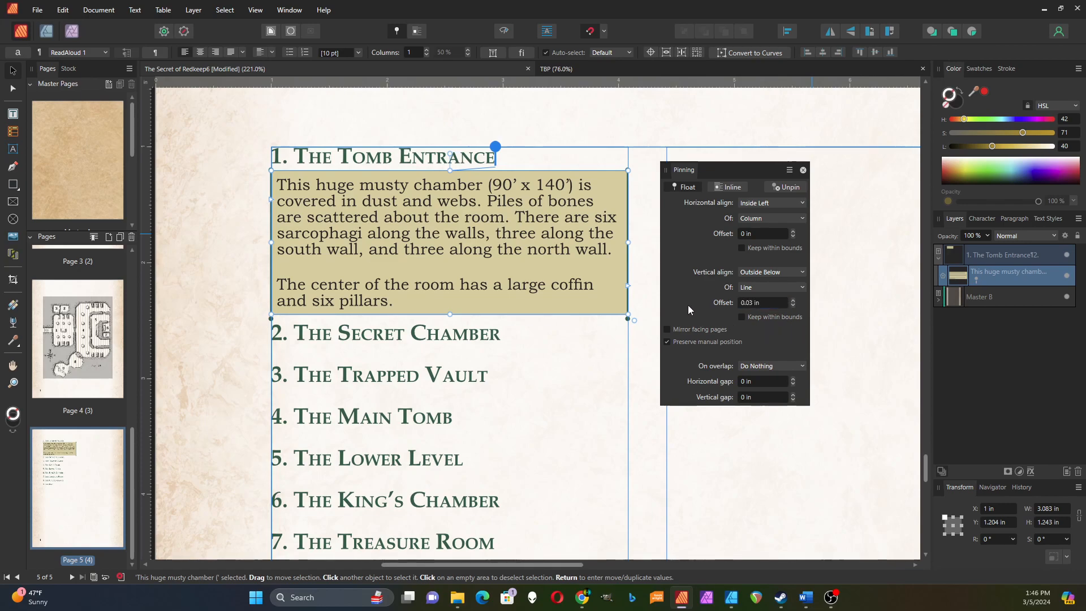
pyautogui.click(802, 170)
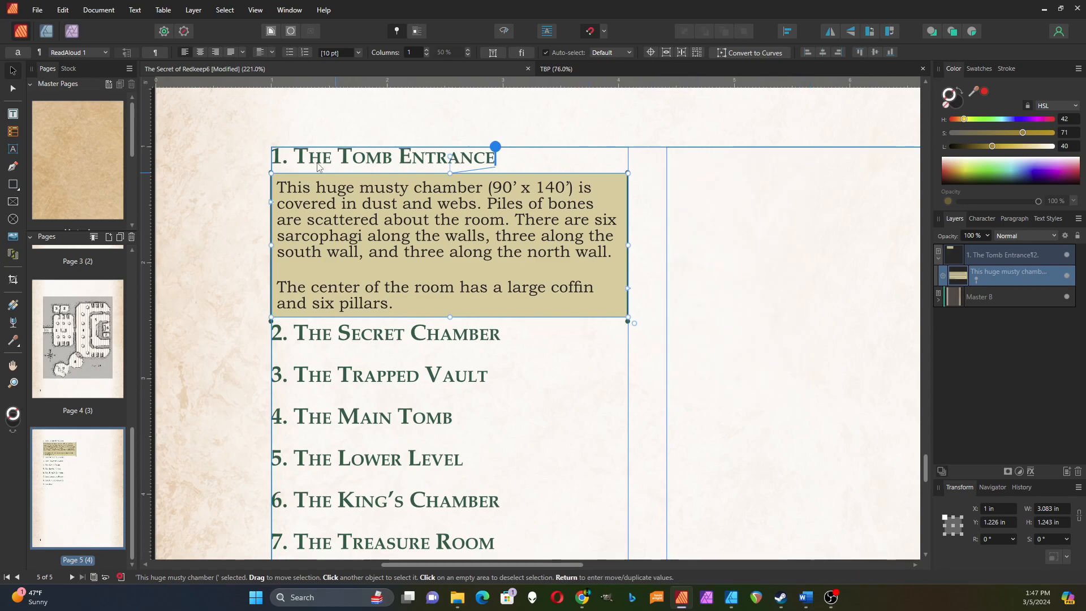
# - Test the pinned box by adding empty lines before the Tomb Entrance heading and deleting them again
pyautogui.click(296, 164)
pyautogui.press('t')
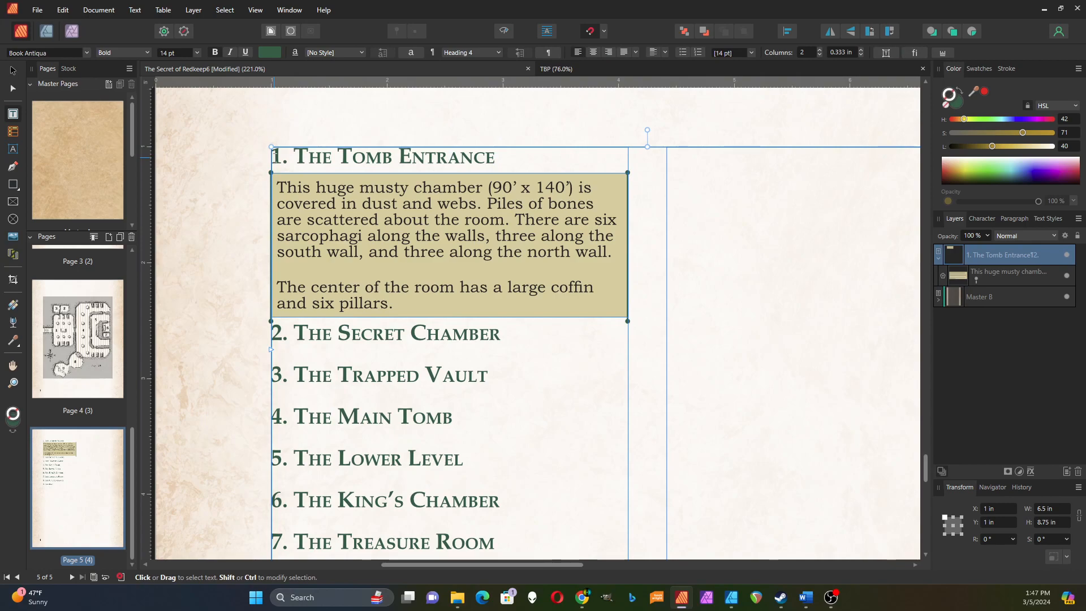
pyautogui.click(274, 157)
pyautogui.press('Return')
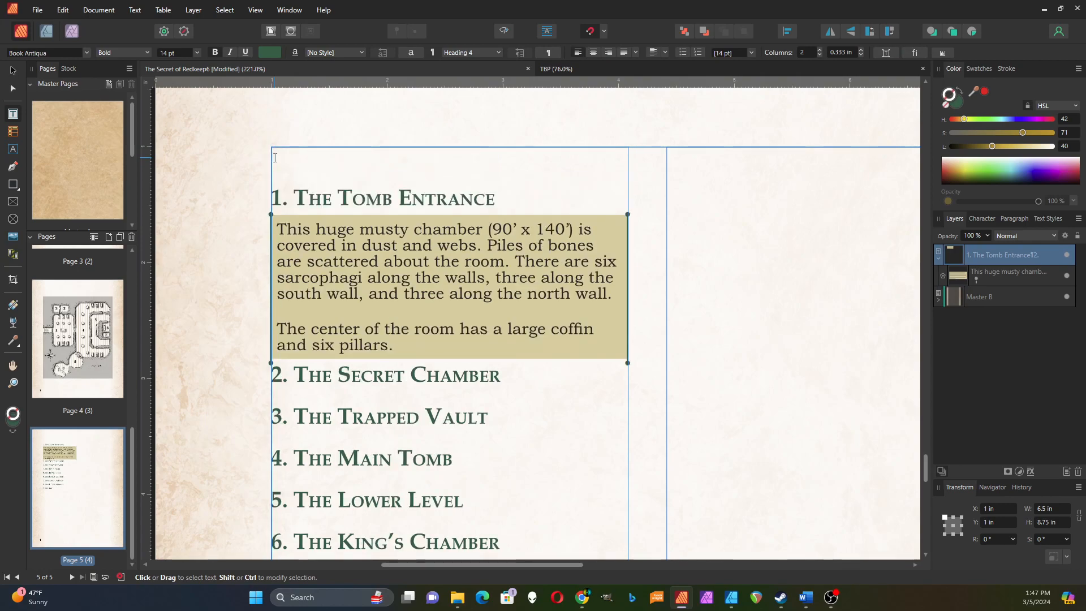
pyautogui.press('Return')
pyautogui.press('BackSpace')
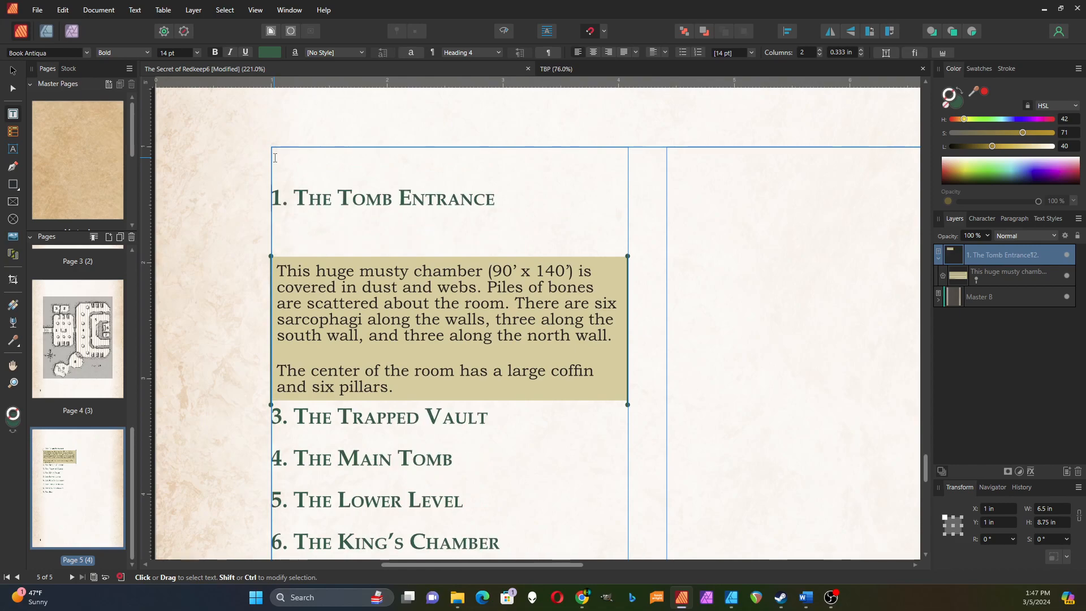
pyautogui.press('Delete')
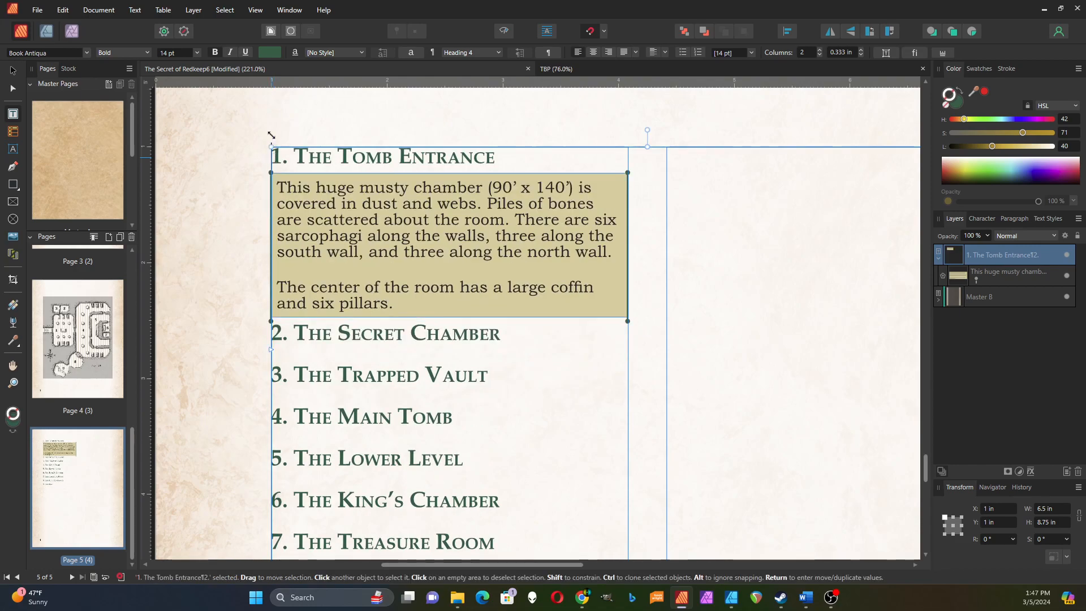